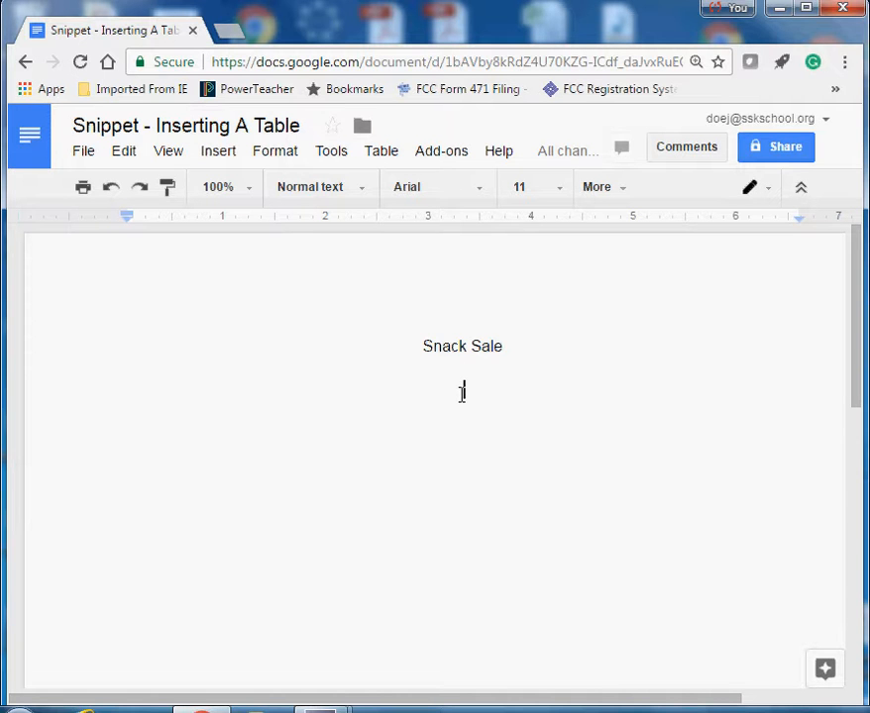
# Insert a table with four columns and five rows below the Snack Sale title
pyautogui.click(229, 156)
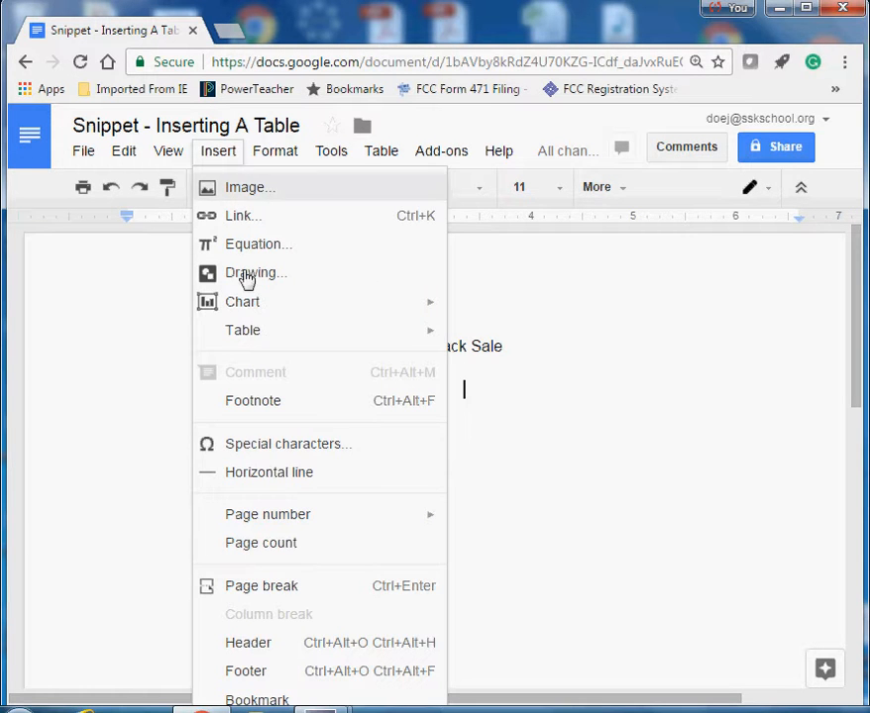
pyautogui.moveTo(249, 337)
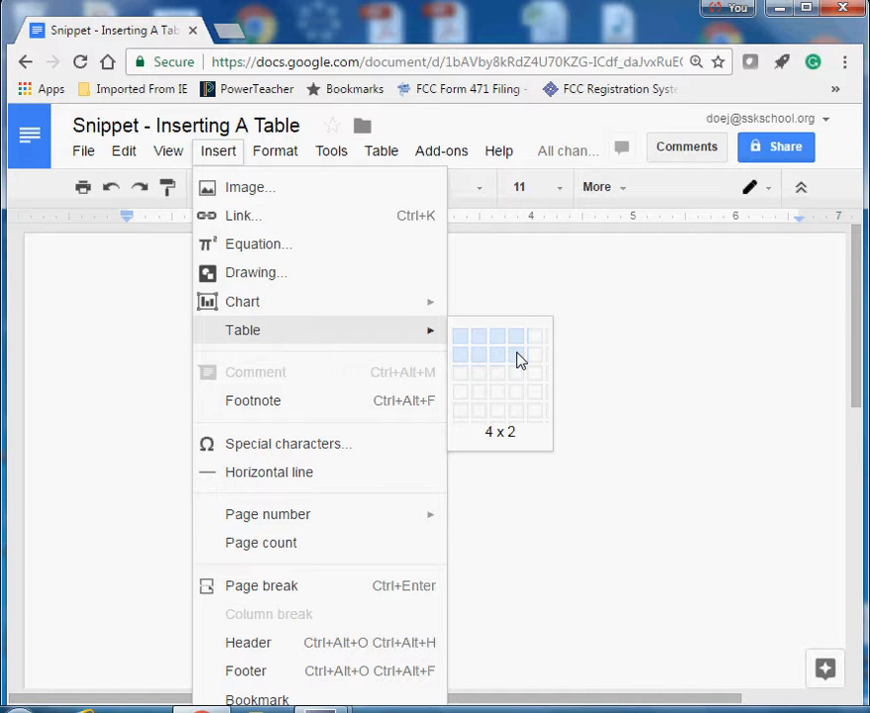
pyautogui.click(520, 421)
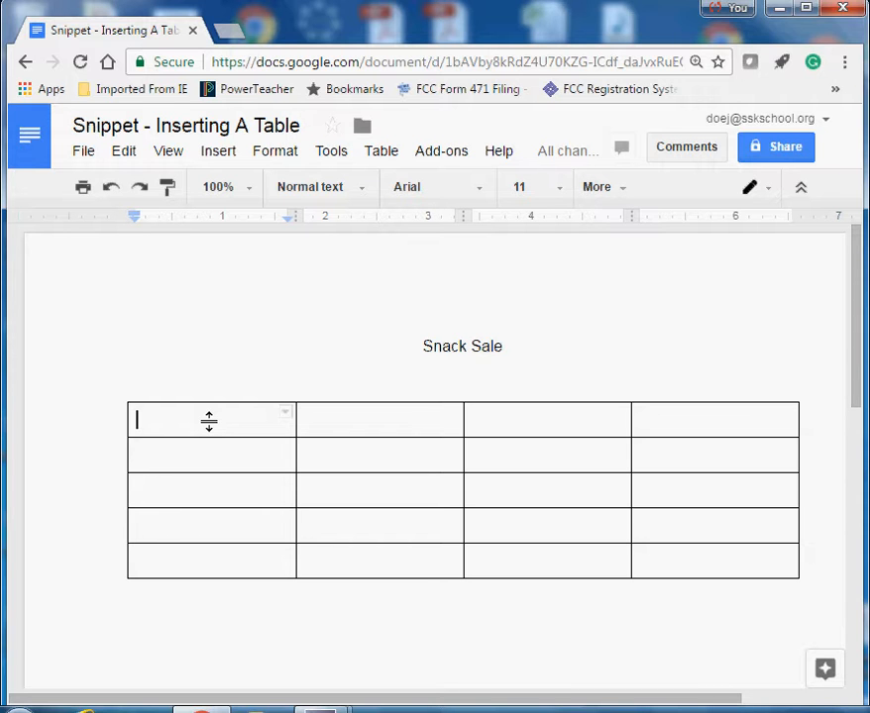
# Fill the table's header row with Name, Snack, Total Count and Cost (cents)
pyautogui.write('Name')
pyautogui.press('Tab')
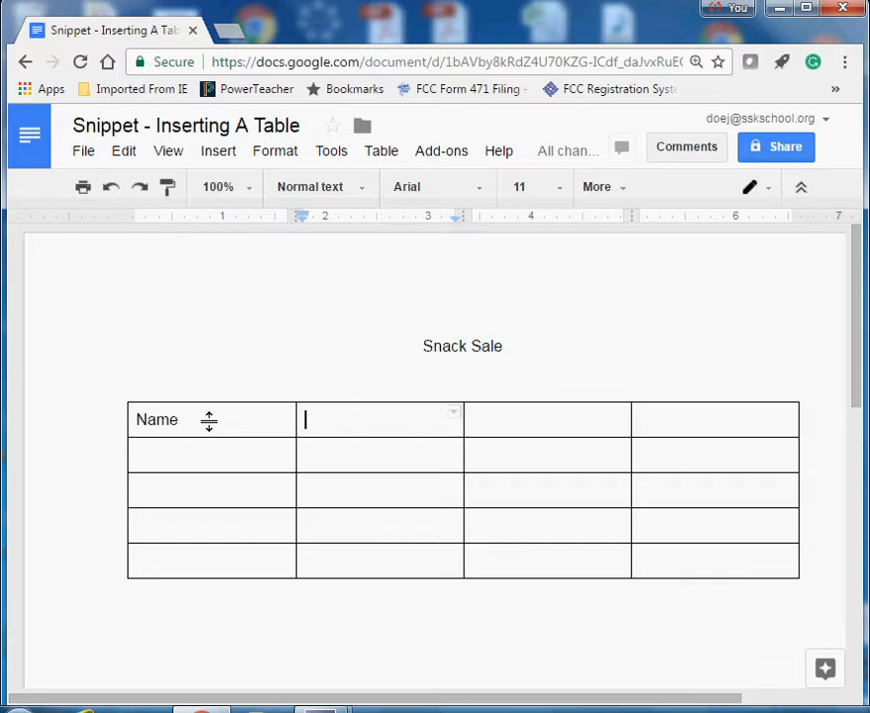
pyautogui.write('Snack')
pyautogui.press('Tab')
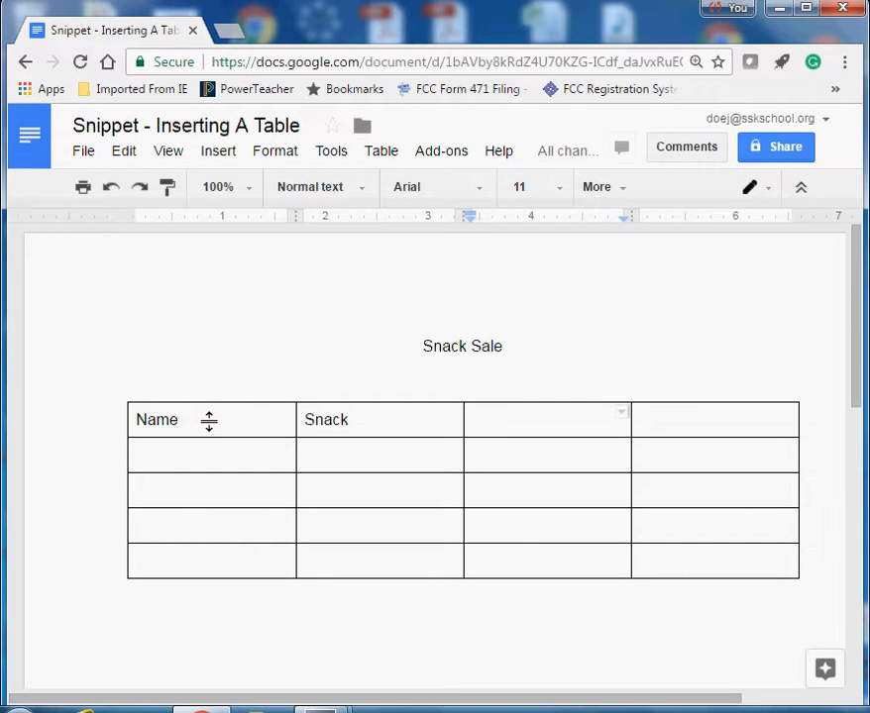
pyautogui.write('Tot')
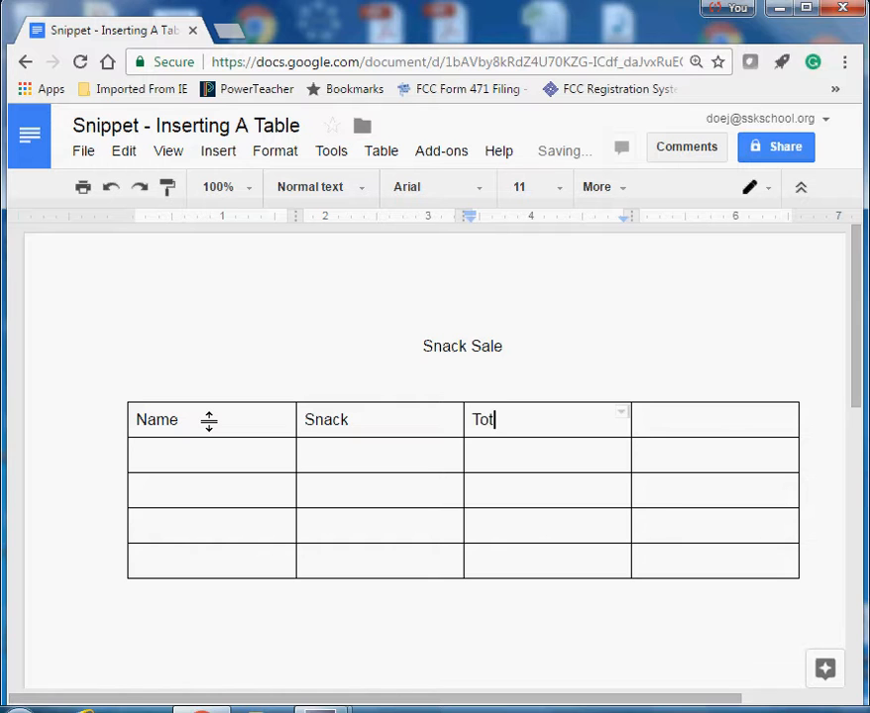
pyautogui.write('al Count')
pyautogui.press('Tab')
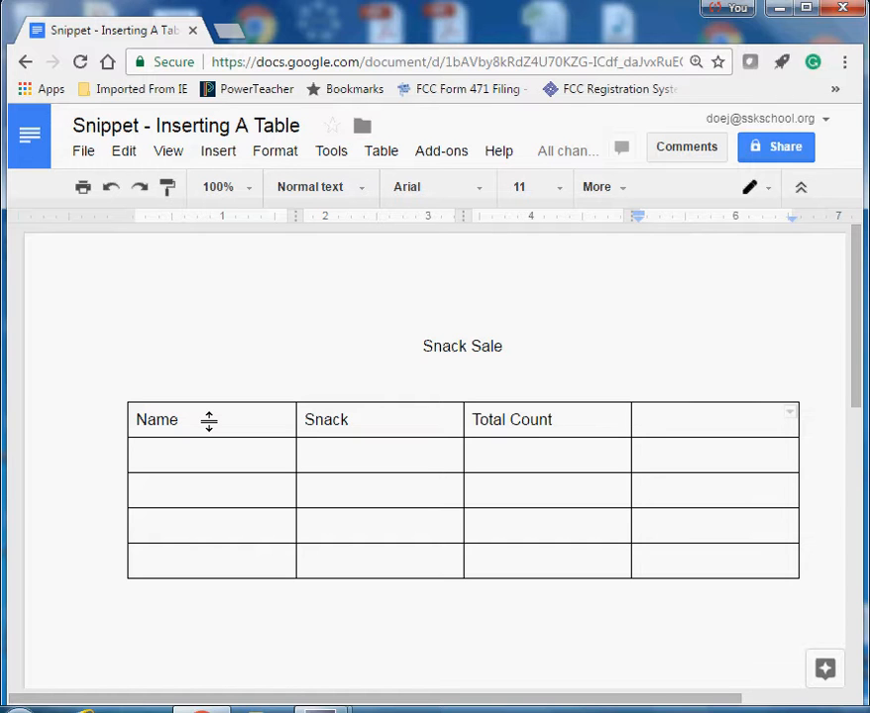
pyautogui.write('Cost')
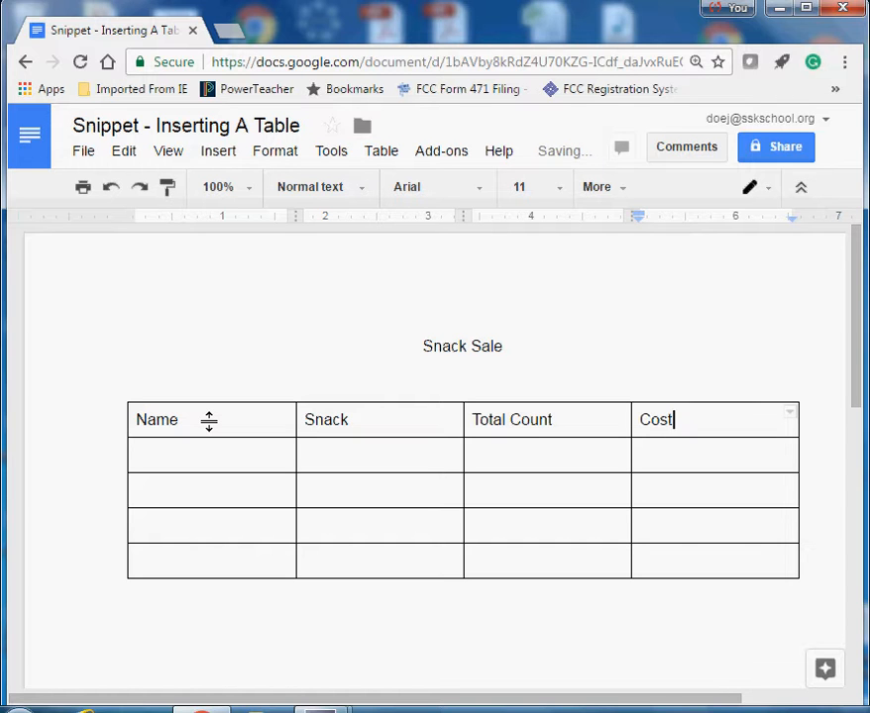
pyautogui.write(' (cents)')
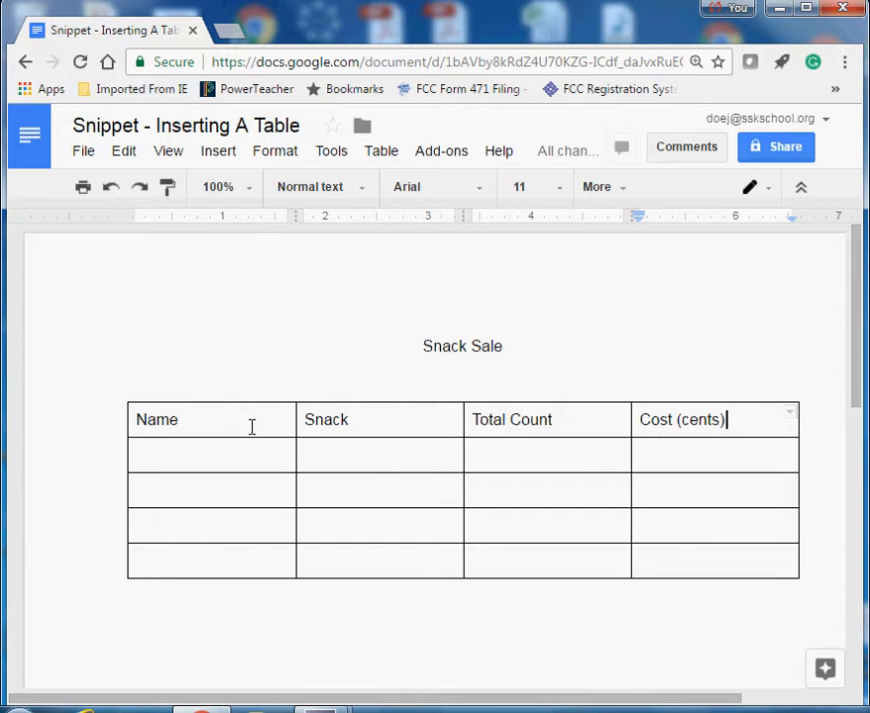
# Fill the second table row with the first seller's name, pretzels, a count of 24 and a cost of 50
pyautogui.click(167, 453)
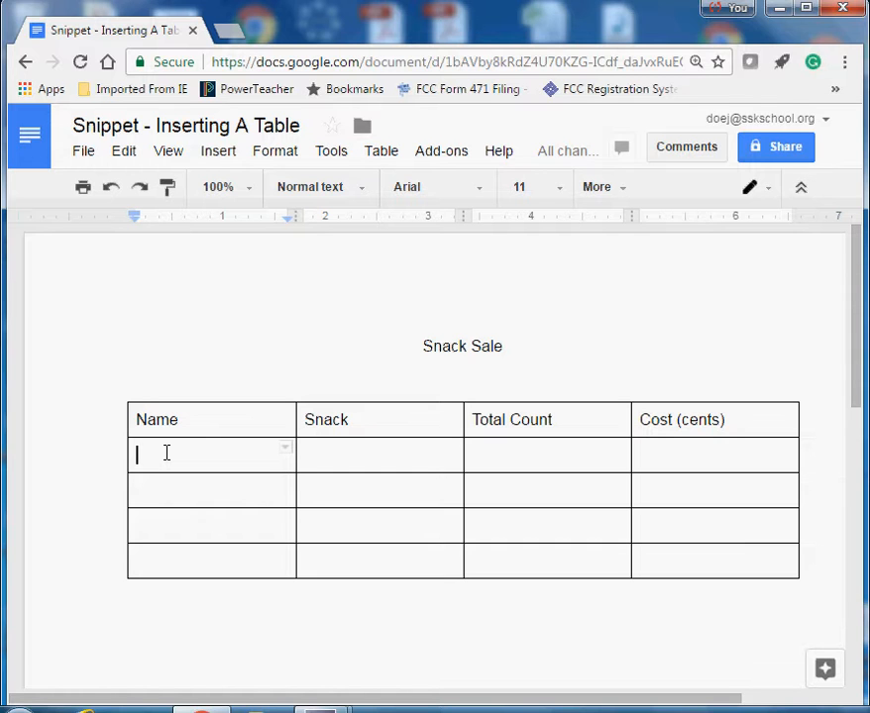
pyautogui.write('Joe')
pyautogui.press('Tab')
pyautogui.write('pret')
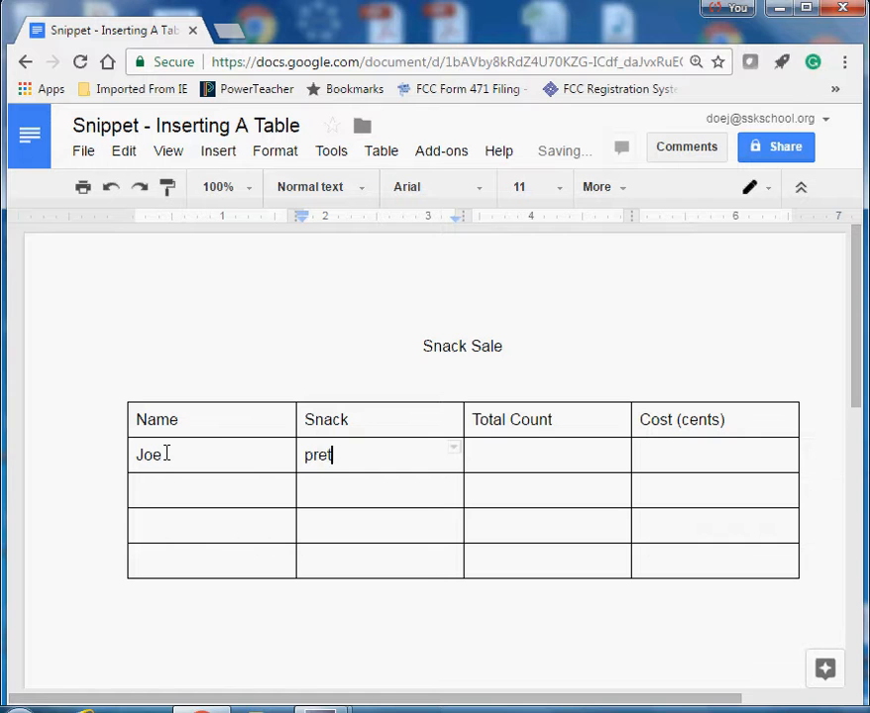
pyautogui.write('zels')
pyautogui.press('Tab')
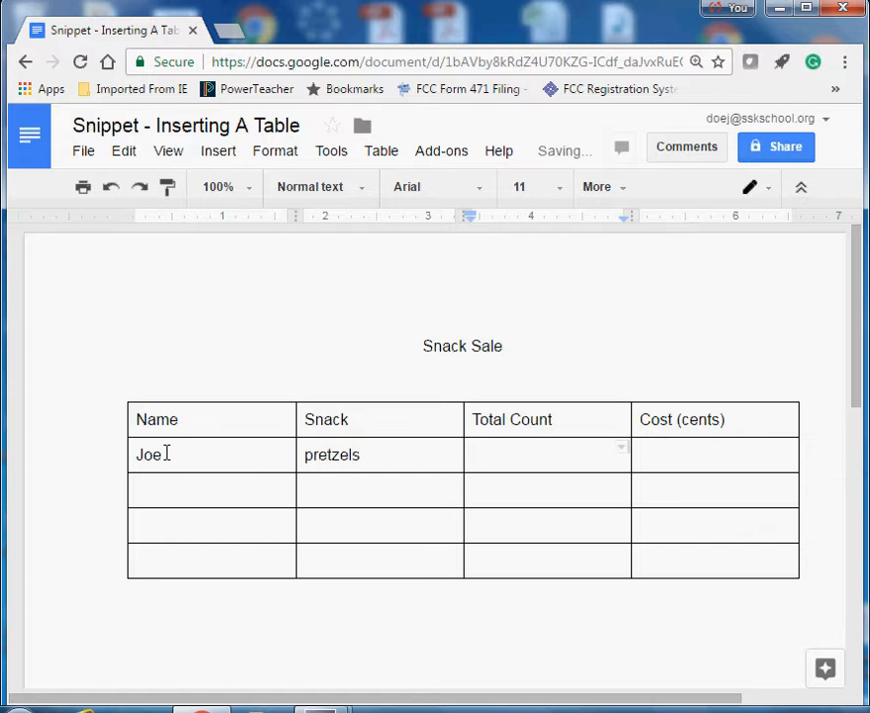
pyautogui.write('24')
pyautogui.press('Tab')
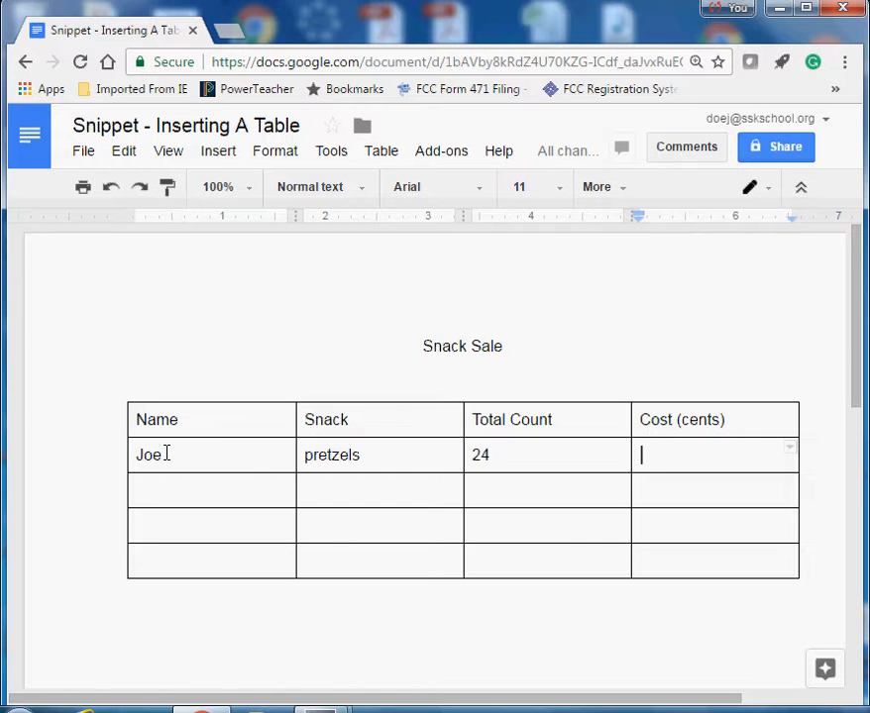
pyautogui.write('50')
pyautogui.press('Tab')
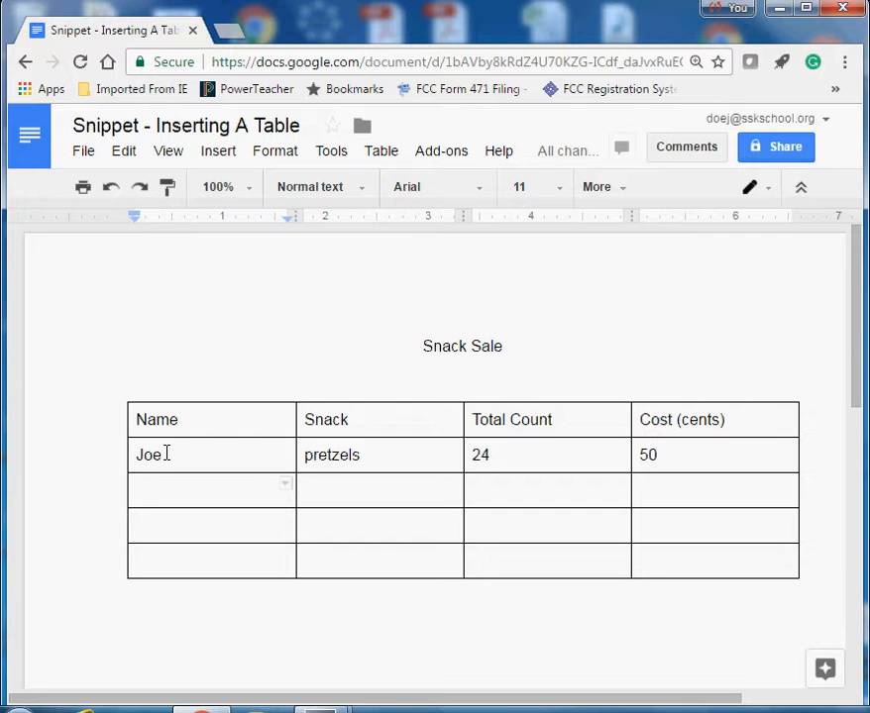
# Fill the third table row with the second seller's name, brownies, a count of 48 and a cost of 50
pyautogui.write('John')
pyautogui.press('Tab')
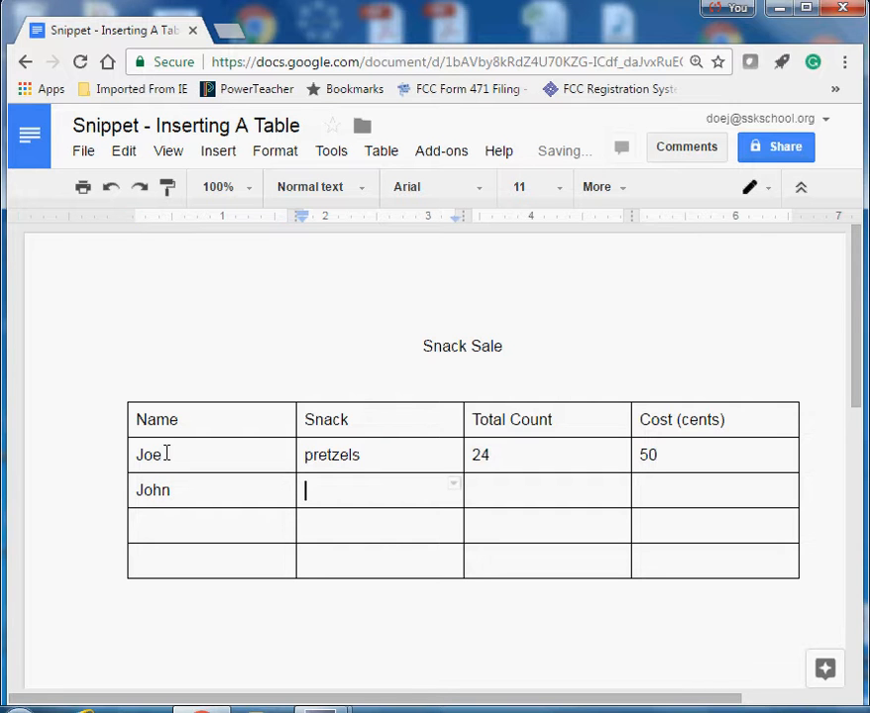
pyautogui.write('brownies')
pyautogui.press('Tab')
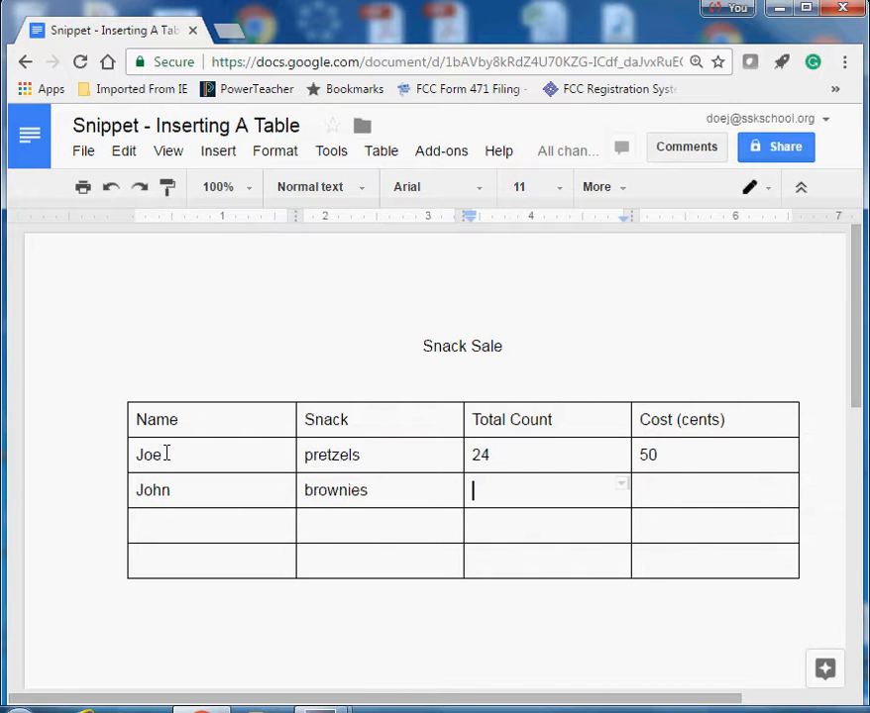
pyautogui.write('48')
pyautogui.press('Tab')
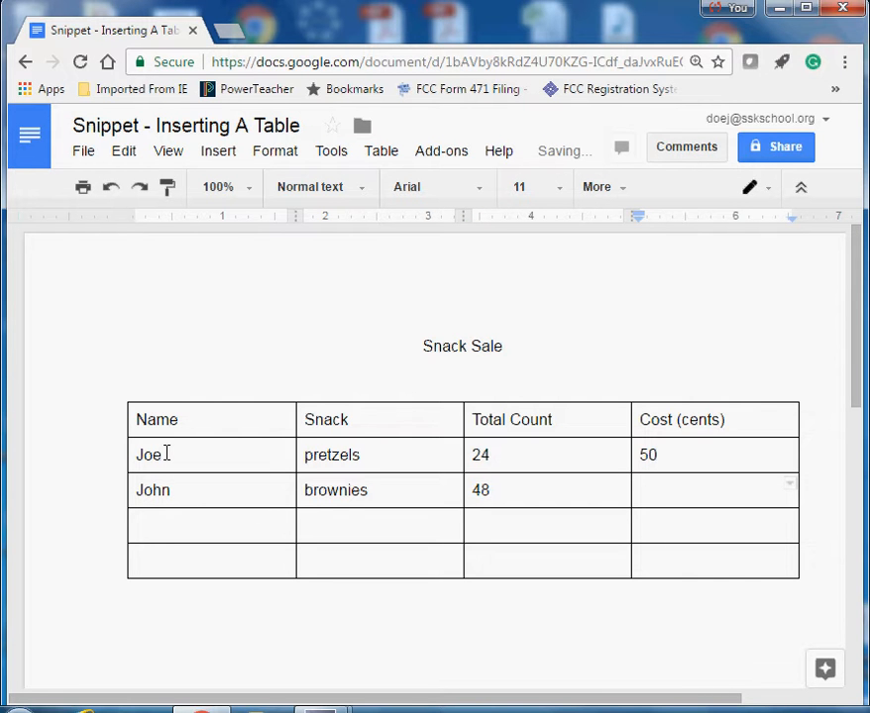
pyautogui.write('50')
pyautogui.press('Tab')
# Fill the fourth table row with the third seller's name, Fruit rollups, a count of 50 and a cost of 30
pyautogui.write('Mary')
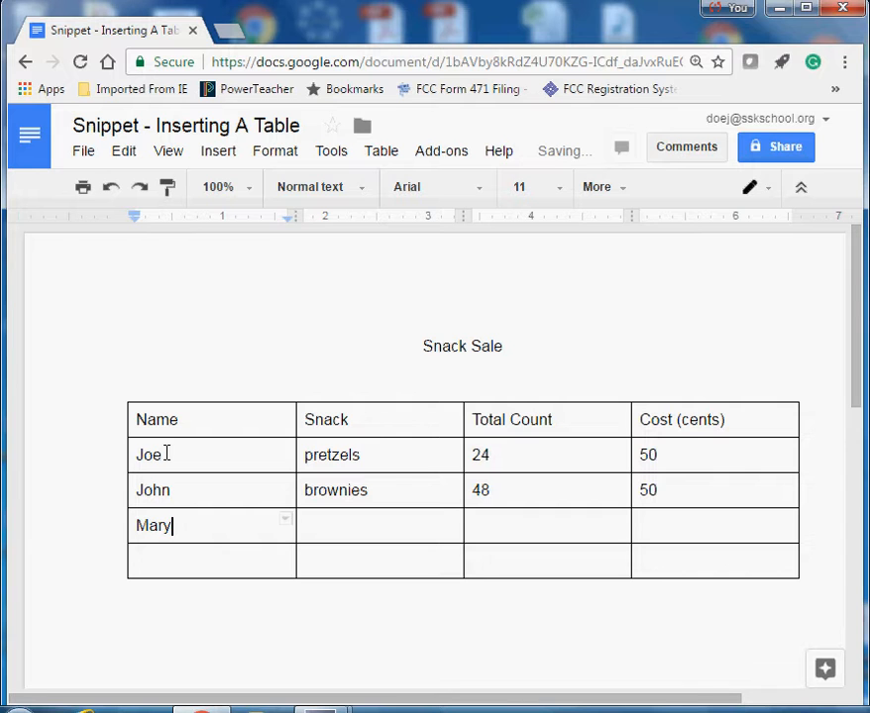
pyautogui.press('Tab')
pyautogui.write('fruit ro')
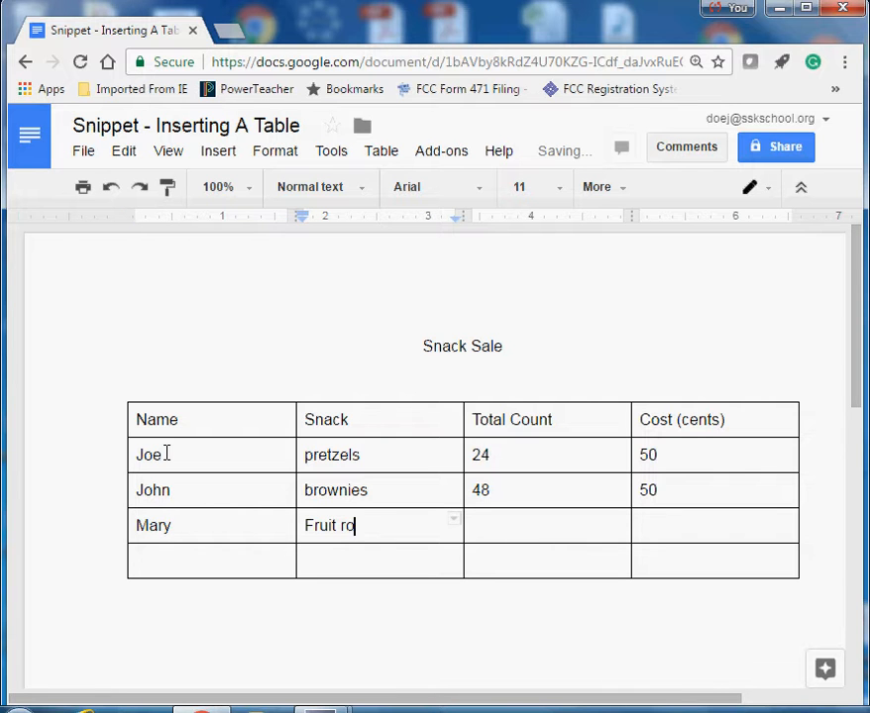
pyautogui.write('llups')
pyautogui.press('Tab')
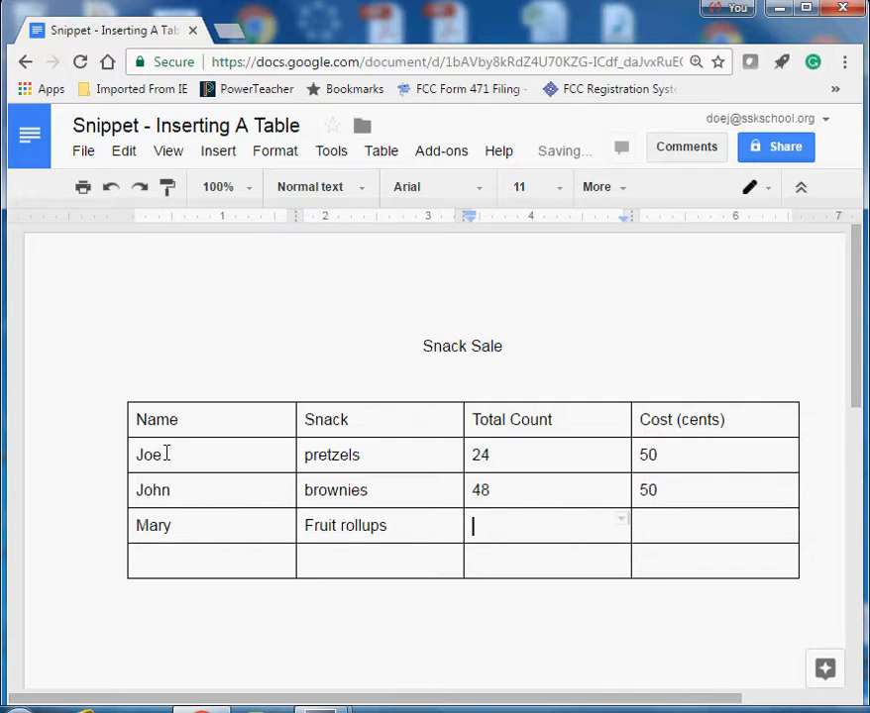
pyautogui.write('50')
pyautogui.press('Tab')
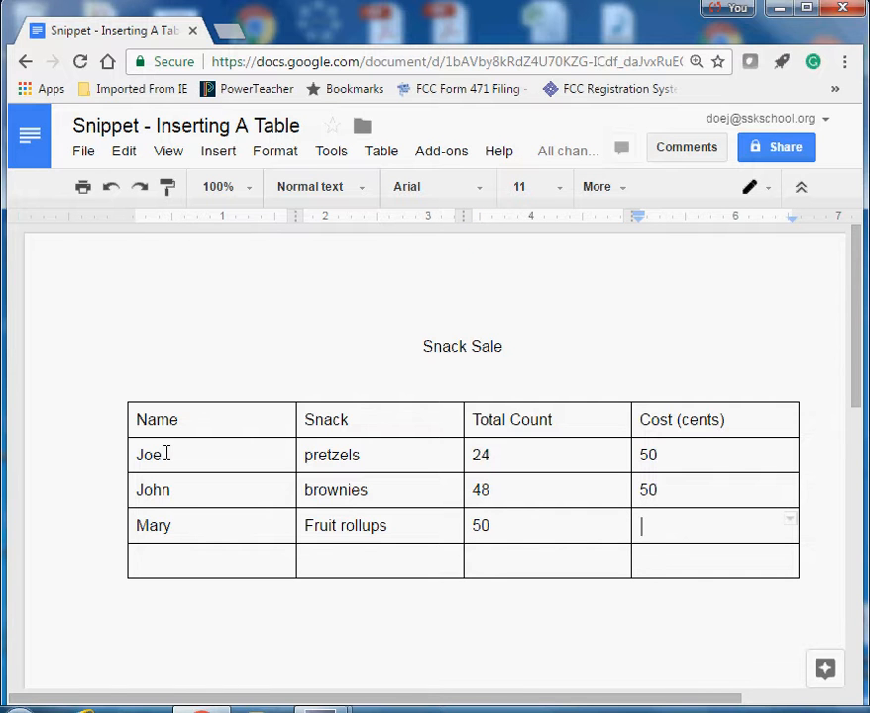
pyautogui.write('30')
pyautogui.press('Tab')
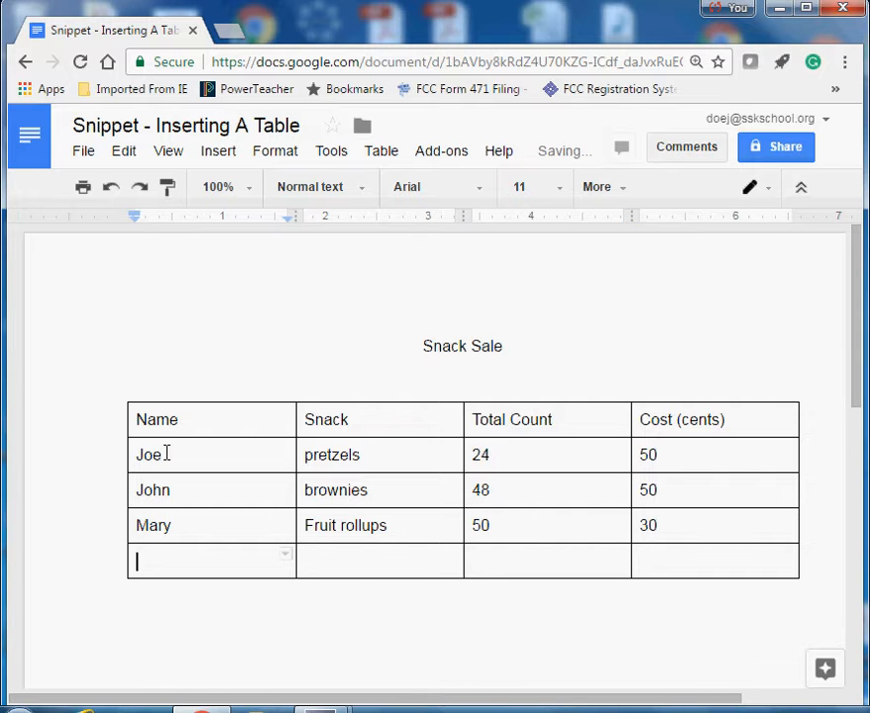
# Fill the last table row with the fourth seller's name, Juice boxes, a count of 48 and a cost of 50
pyautogui.write('Sue')
pyautogui.press('Tab')
pyautogui.write('j')
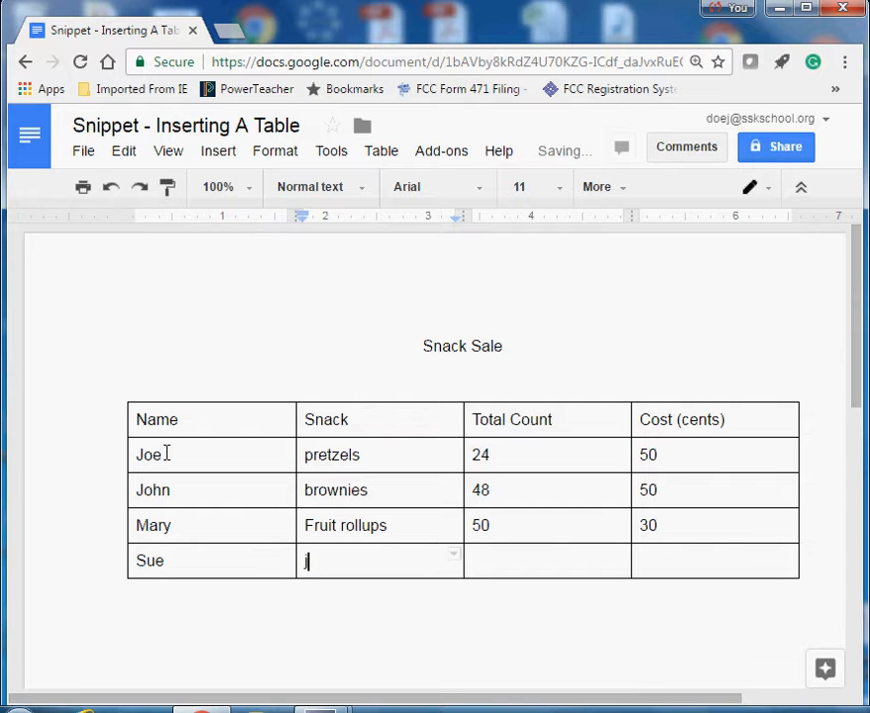
pyautogui.write('uice boxde')
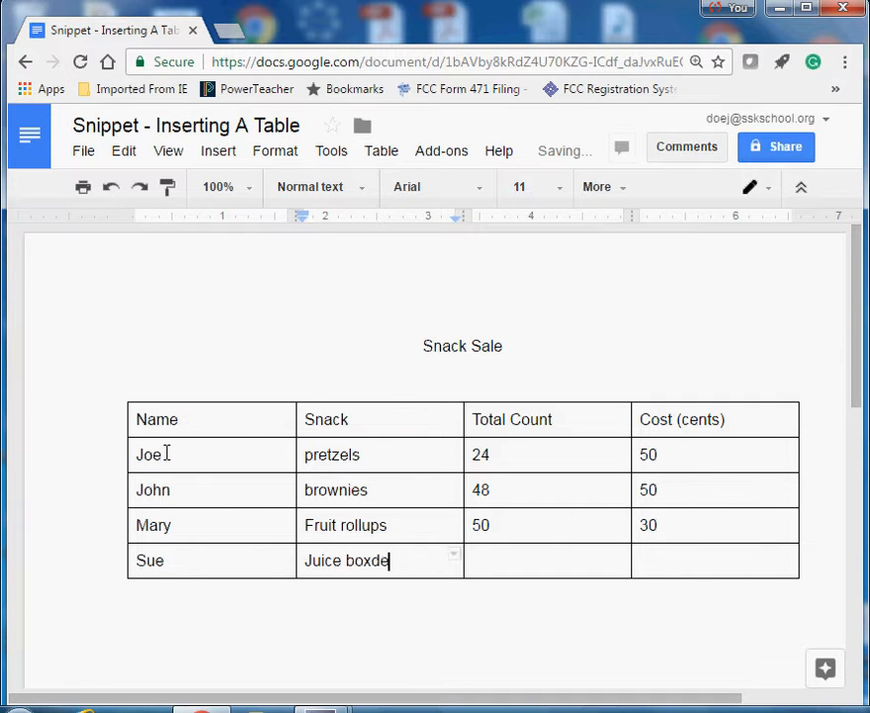
pyautogui.press('BackSpace')
pyautogui.press('BackSpace')
pyautogui.write('es')
pyautogui.press('Tab')
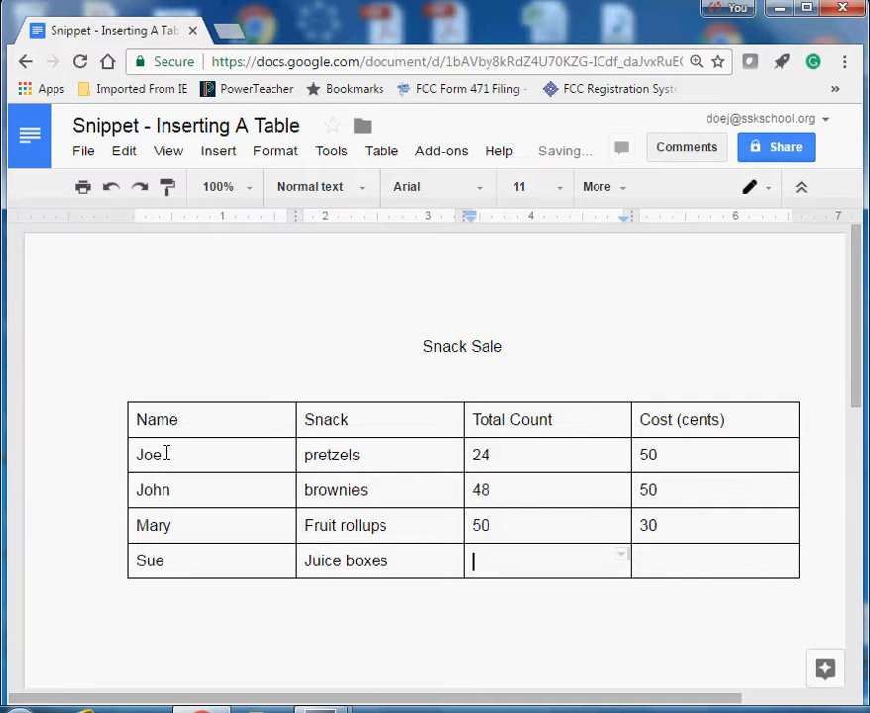
pyautogui.write('48')
pyautogui.press('Tab')
pyautogui.write('50')
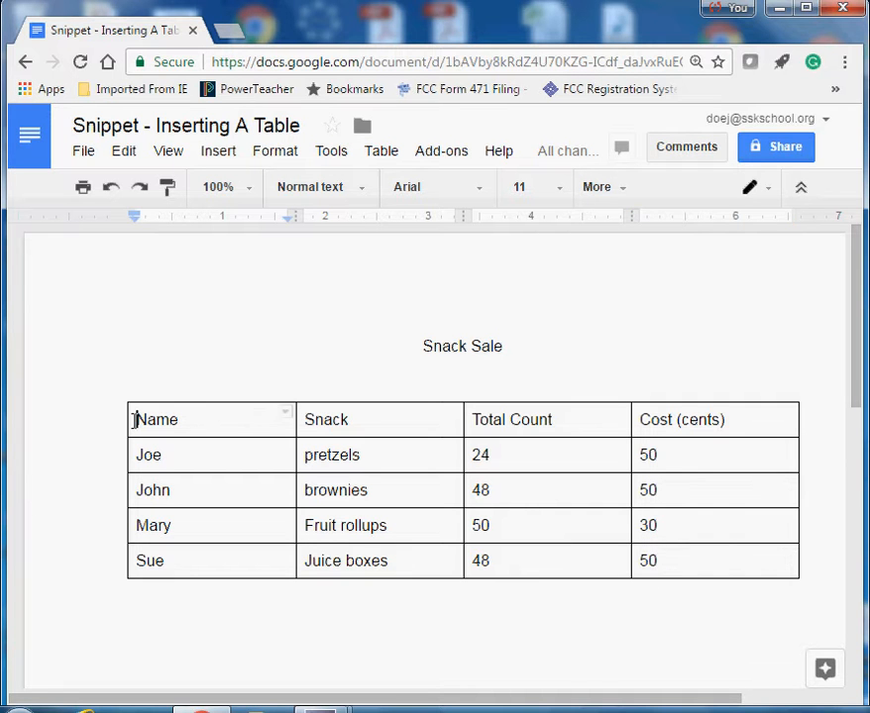
# Center-align all cells of the Total Count column, including its header
pyautogui.doubleClick(135, 420)
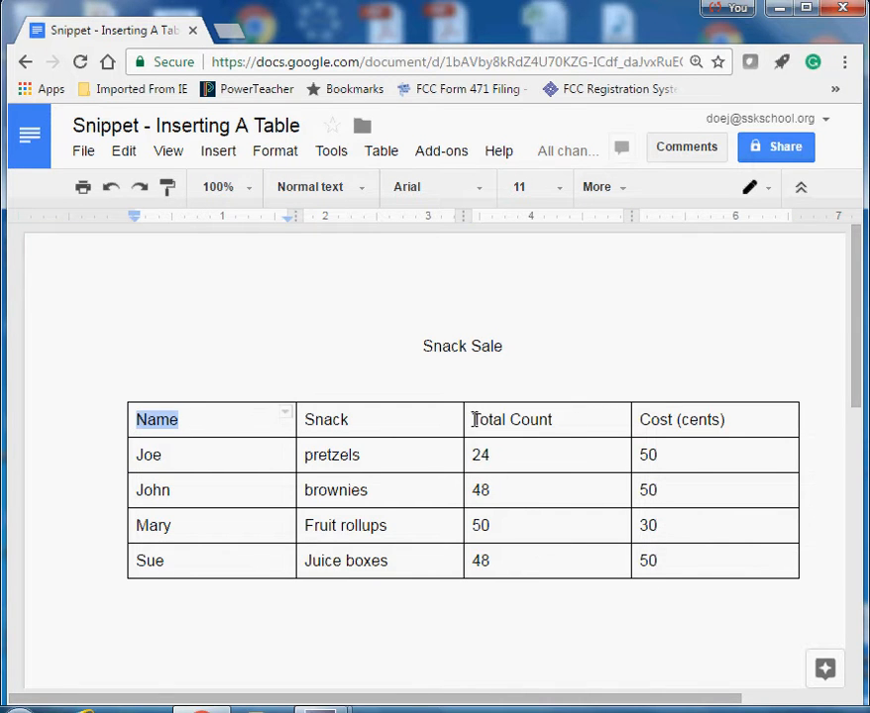
pyautogui.moveTo(472, 417); pyautogui.dragTo(575, 575)
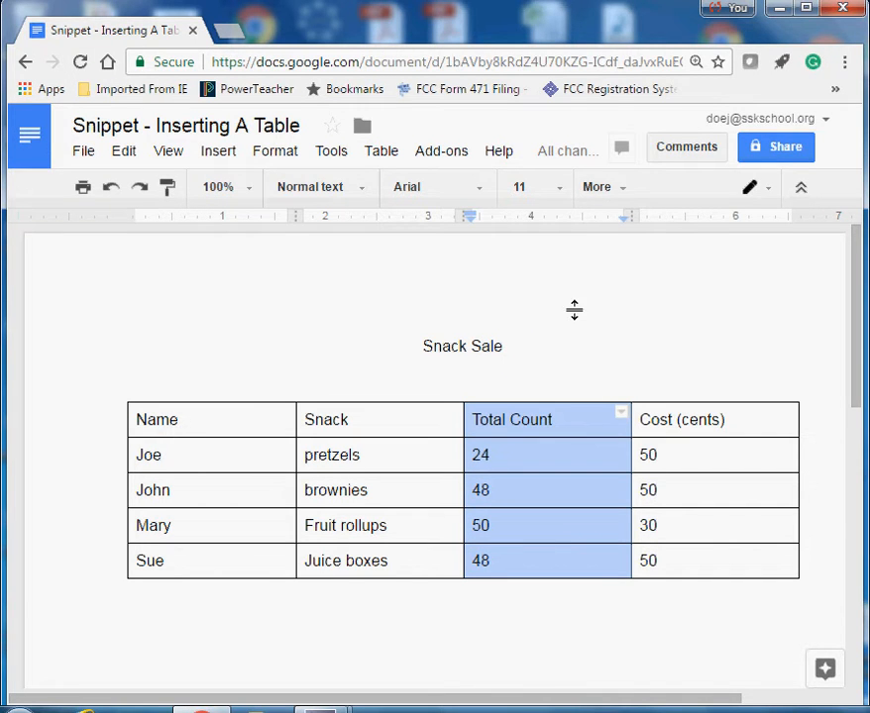
pyautogui.click(624, 189)
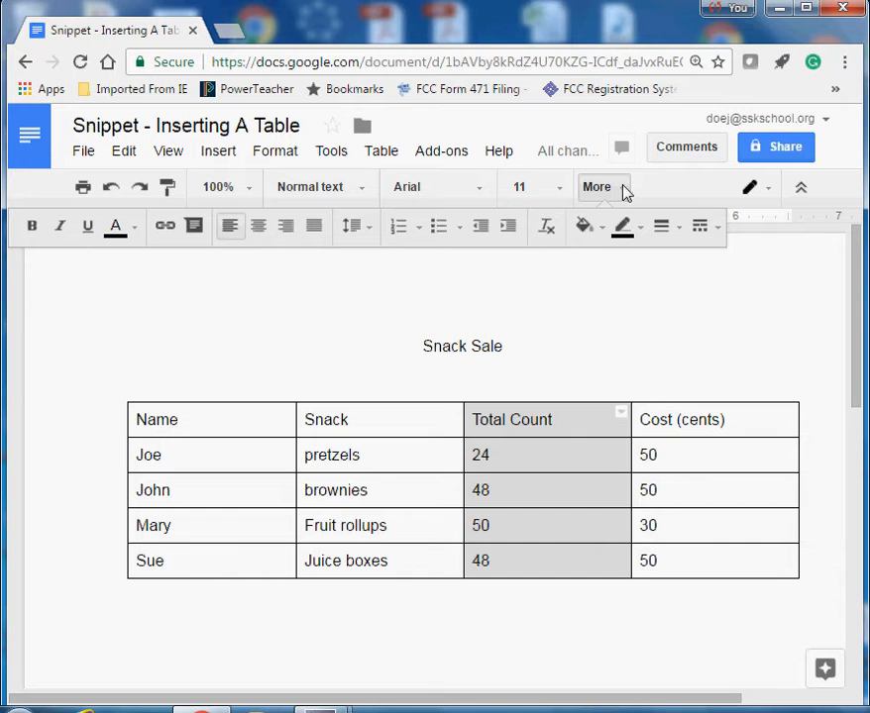
pyautogui.click(259, 230)
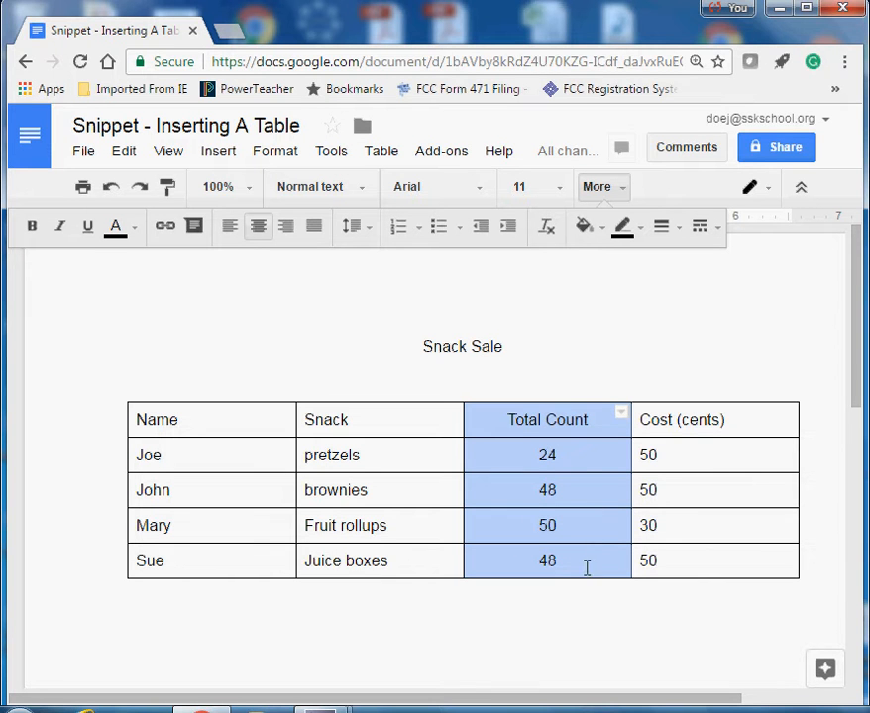
# Right-align all cells of the Cost (cents) column, including its header, and deselect the column
pyautogui.click(639, 420)
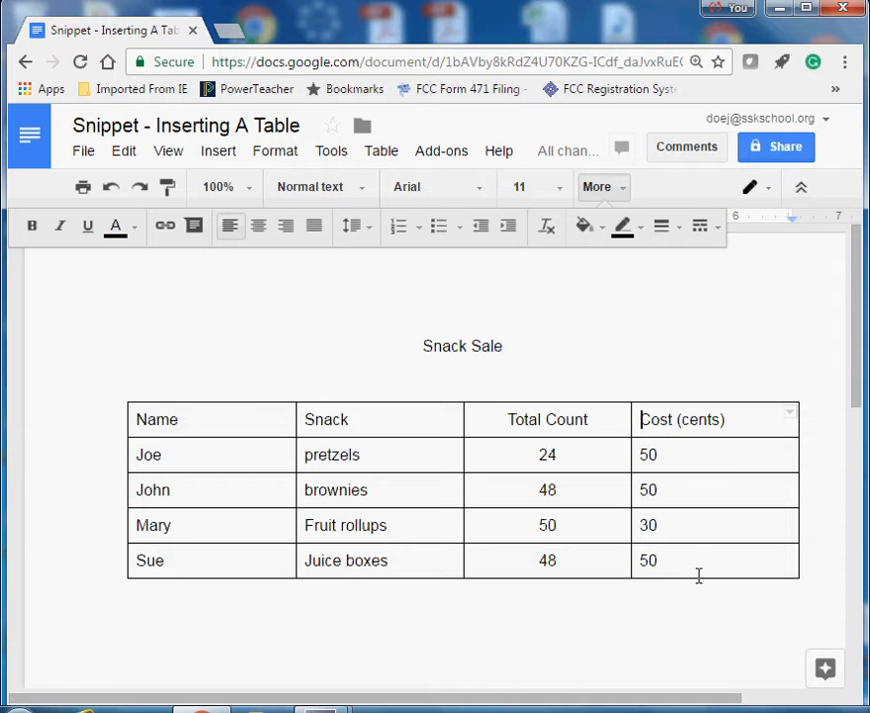
pyautogui.moveTo(641, 420); pyautogui.dragTo(661, 562)
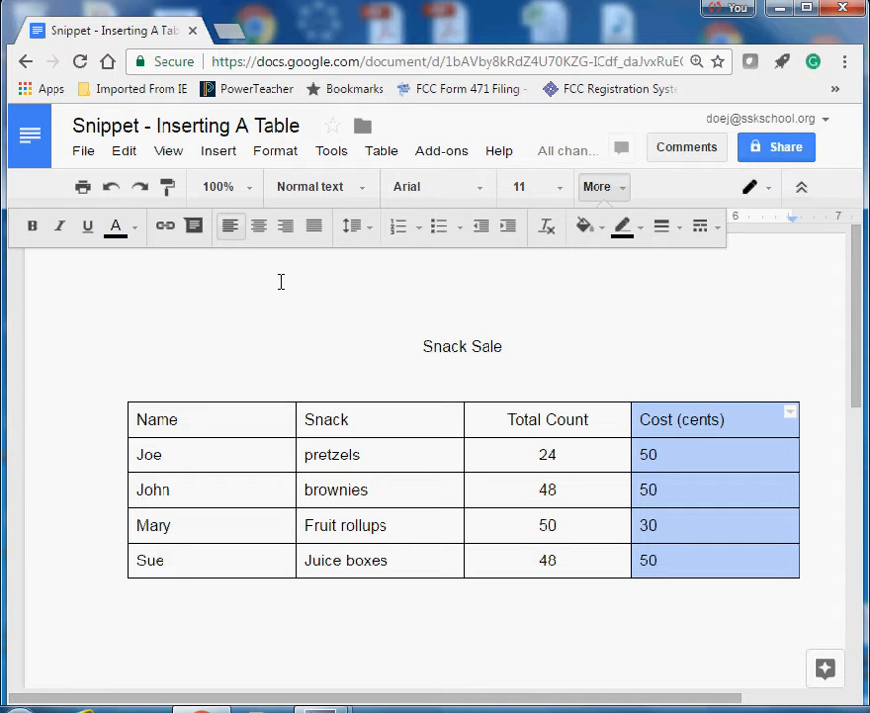
pyautogui.click(601, 188)
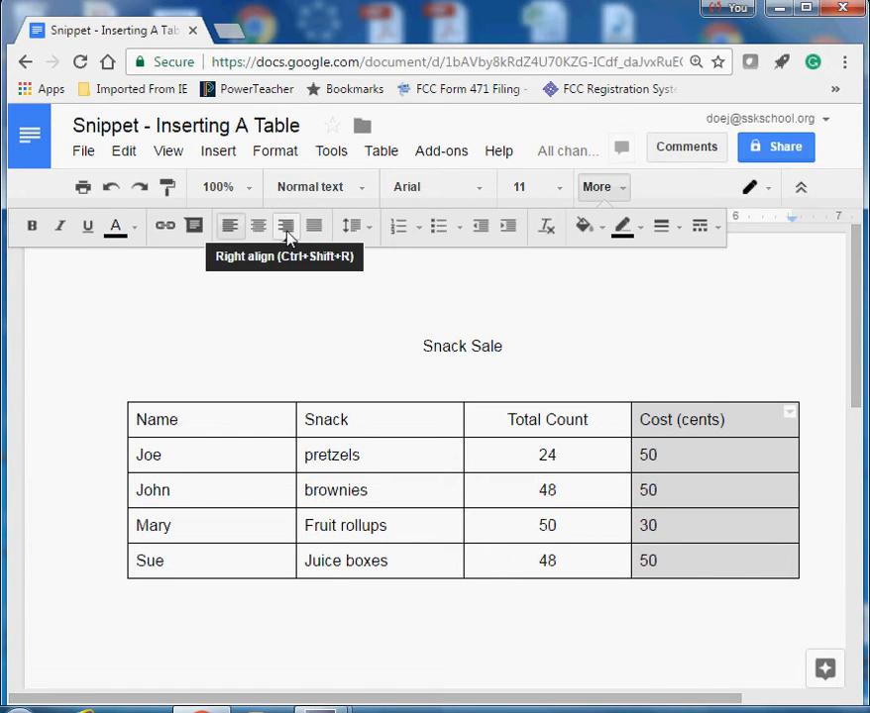
pyautogui.click(287, 235)
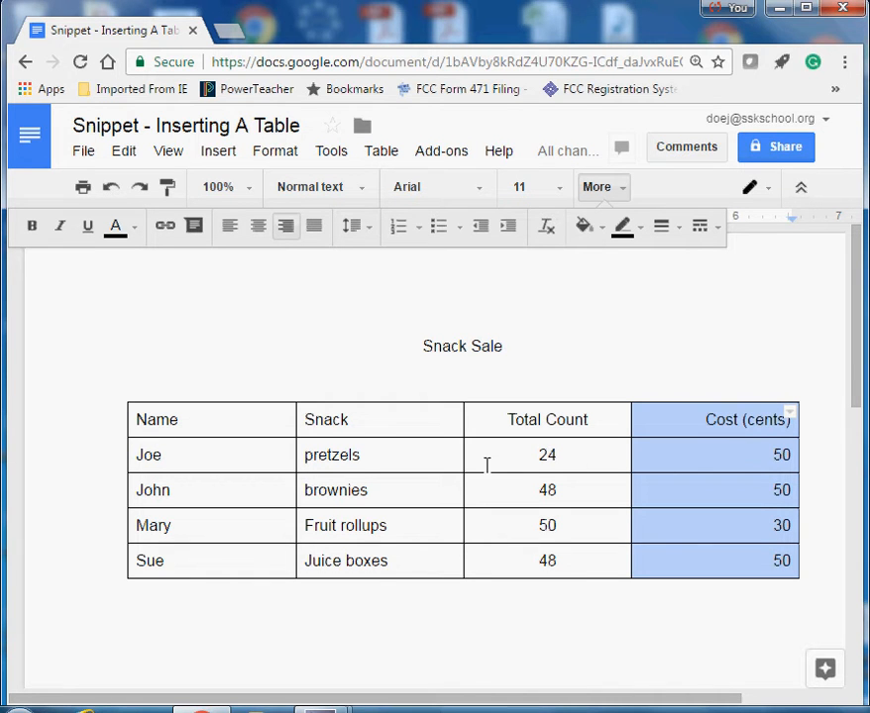
pyautogui.click(364, 458)
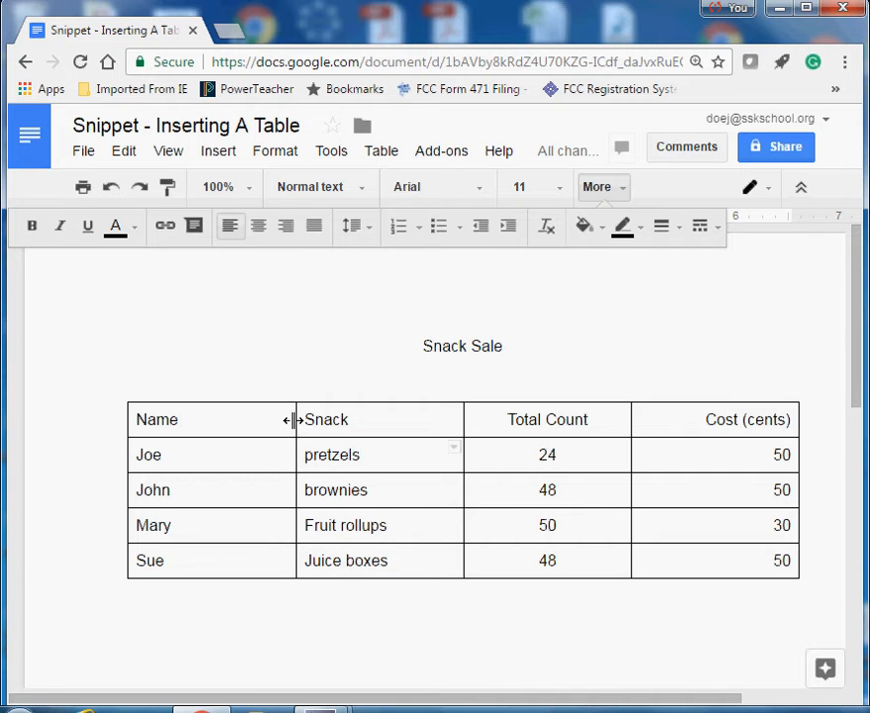
# Narrow all four table columns to fit their contents and make the header row taller
pyautogui.moveTo(294, 420); pyautogui.dragTo(213, 428)
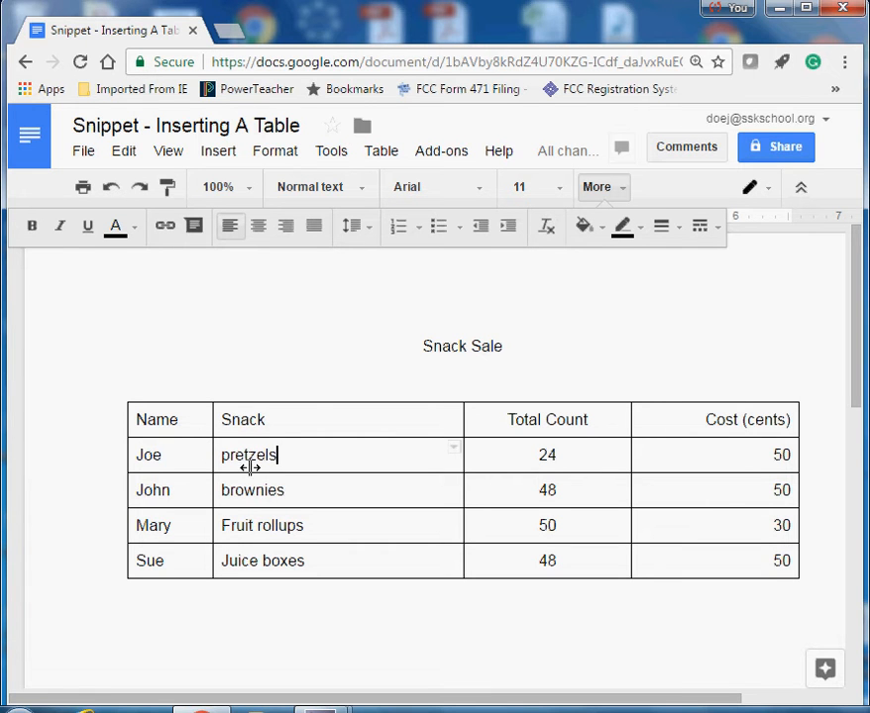
pyautogui.moveTo(289, 438); pyautogui.dragTo(285, 458)
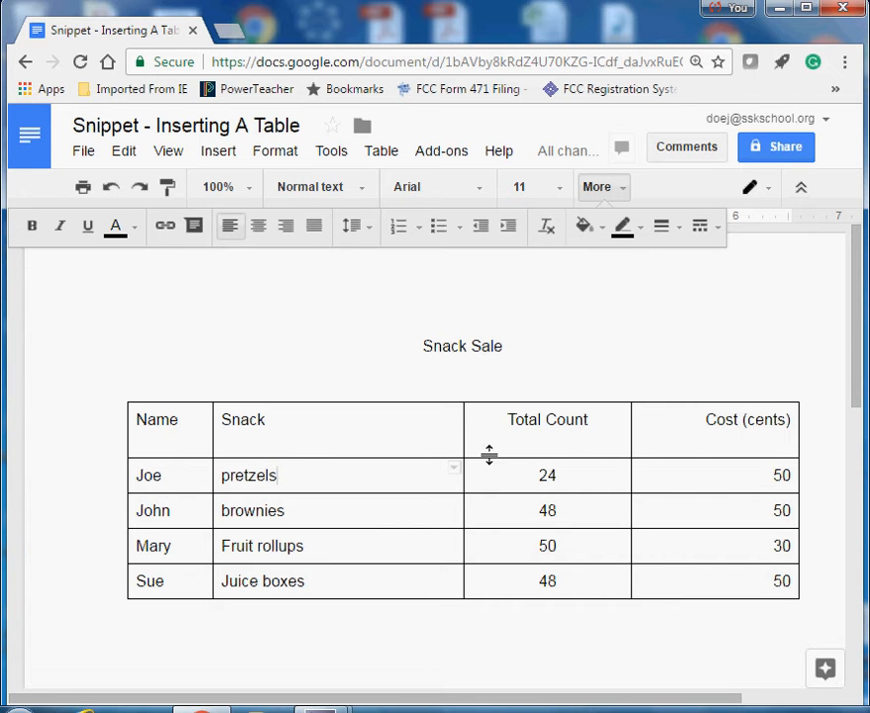
pyautogui.moveTo(461, 457); pyautogui.dragTo(370, 457)
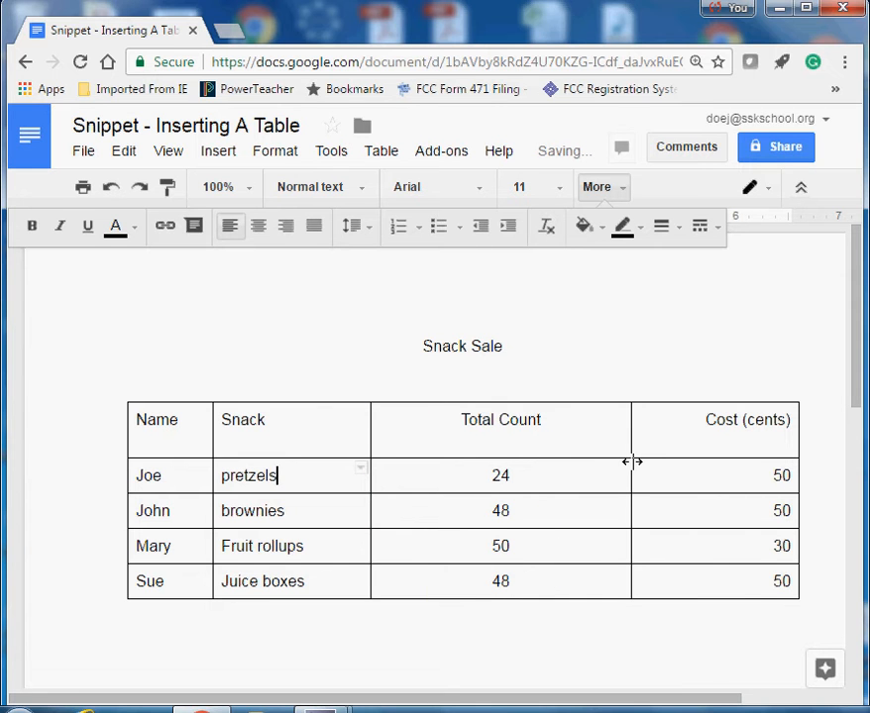
pyautogui.moveTo(632, 460); pyautogui.dragTo(523, 468)
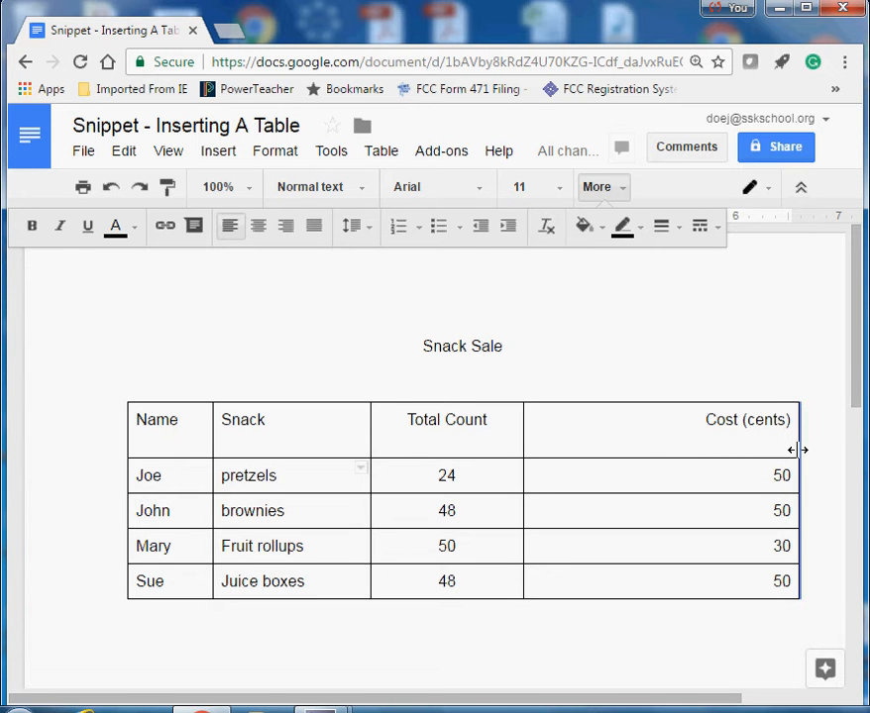
pyautogui.moveTo(797, 449); pyautogui.dragTo(640, 453)
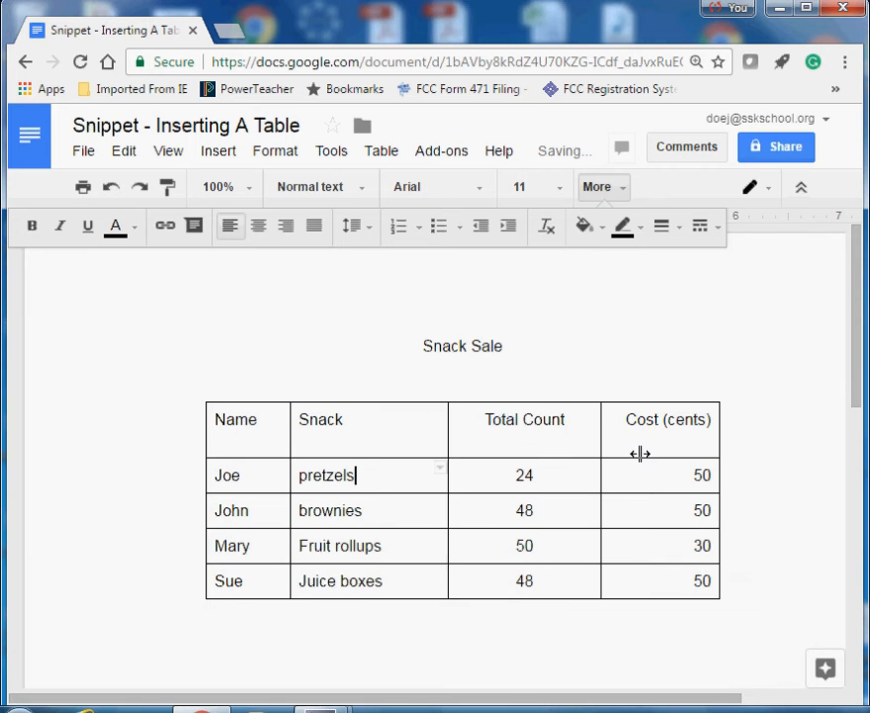
pyautogui.doubleClick(476, 388)
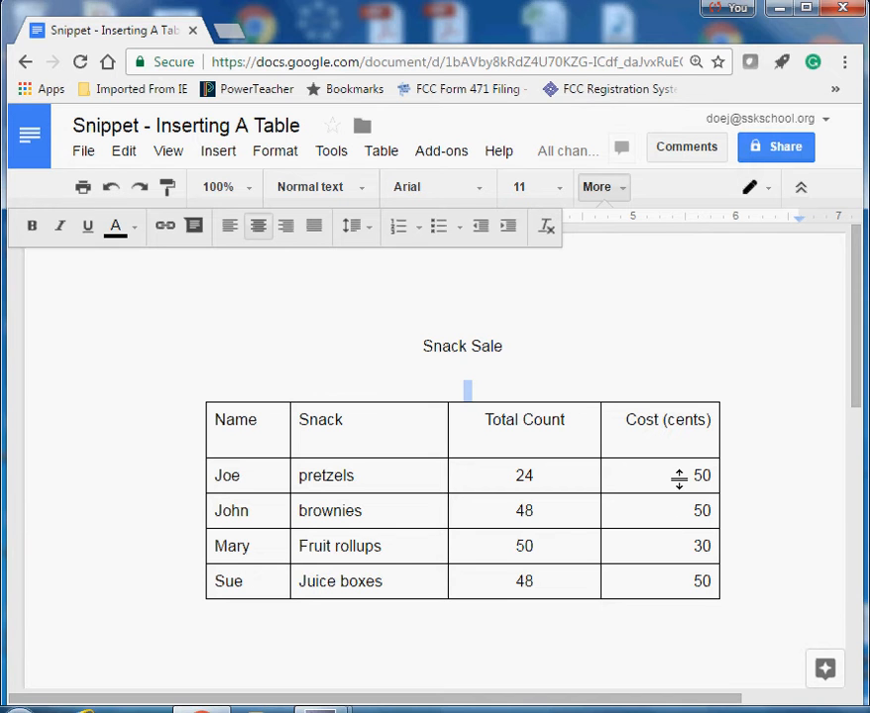
pyautogui.click(465, 389)
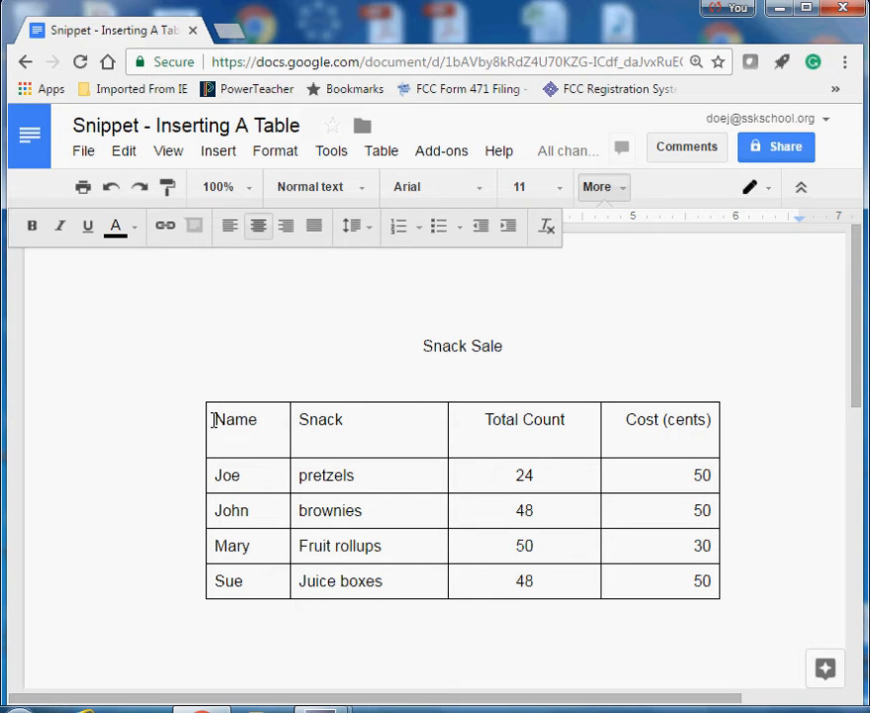
# Make all four header cells of the table, from Name to Cost (cents), bold
pyautogui.moveTo(212, 420); pyautogui.dragTo(259, 419)
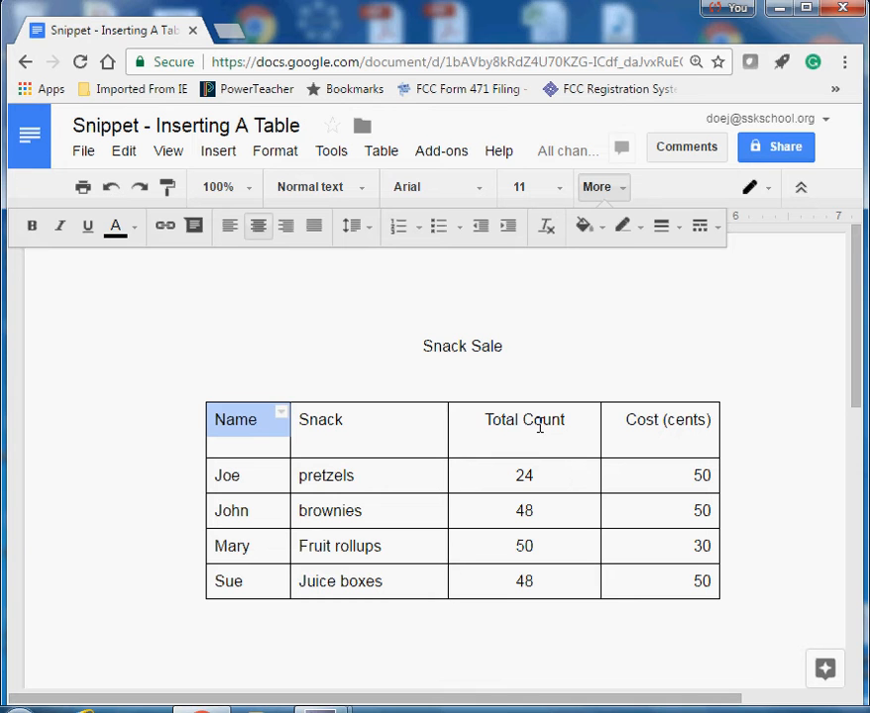
pyautogui.moveTo(540, 426); pyautogui.dragTo(666, 424)
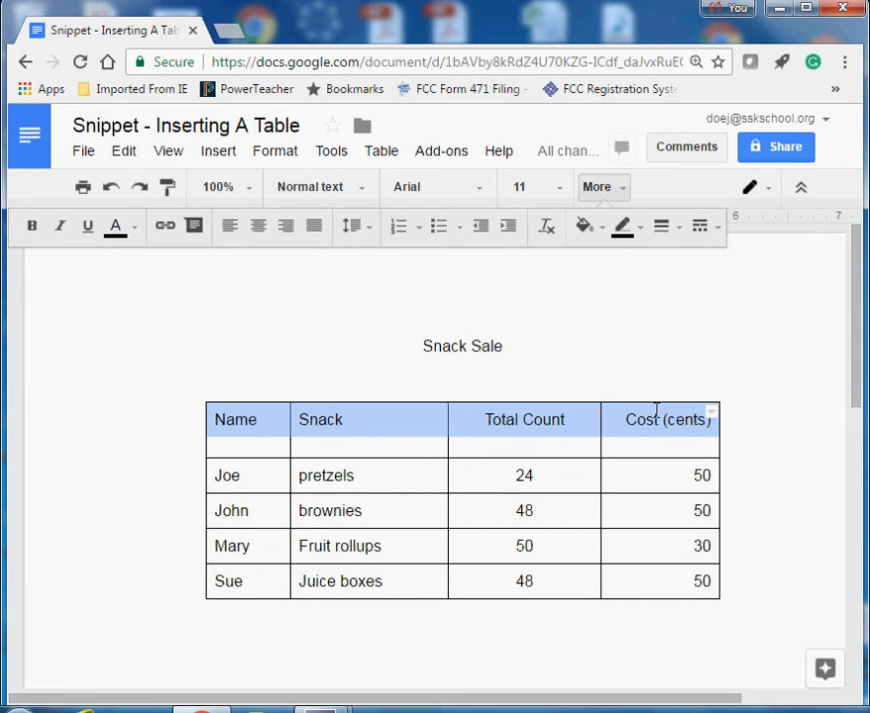
pyautogui.click(31, 228)
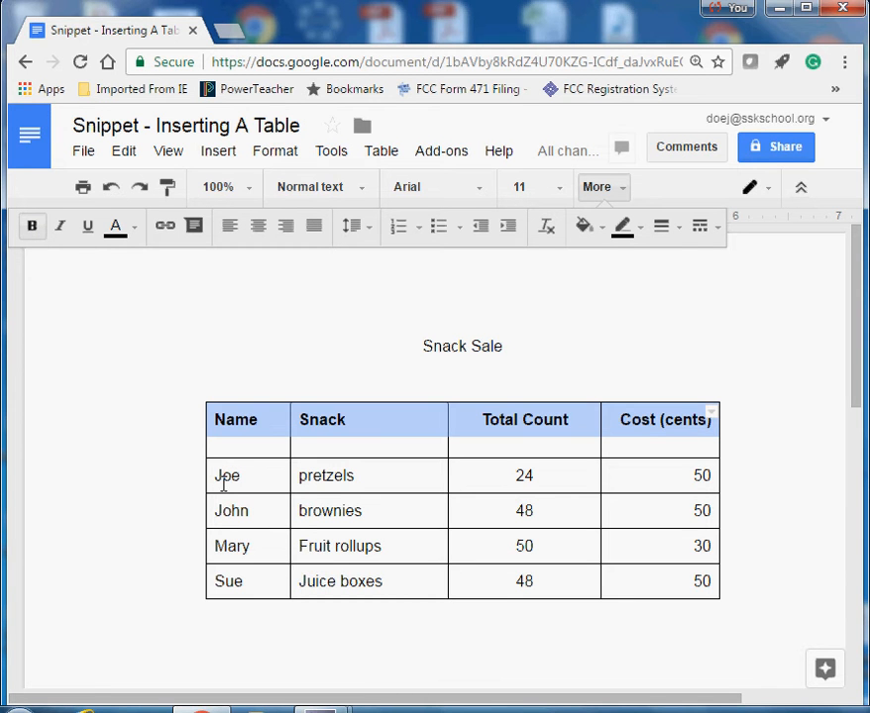
# Change the font of the four data rows below the header to Shadows Into Light
pyautogui.moveTo(217, 474); pyautogui.dragTo(715, 587)
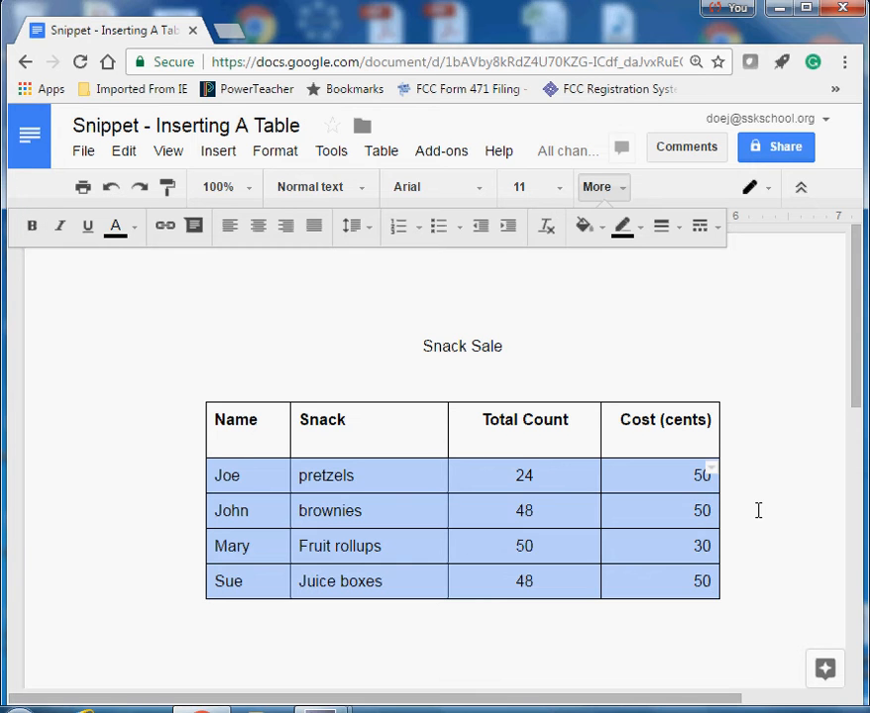
pyautogui.click(709, 510)
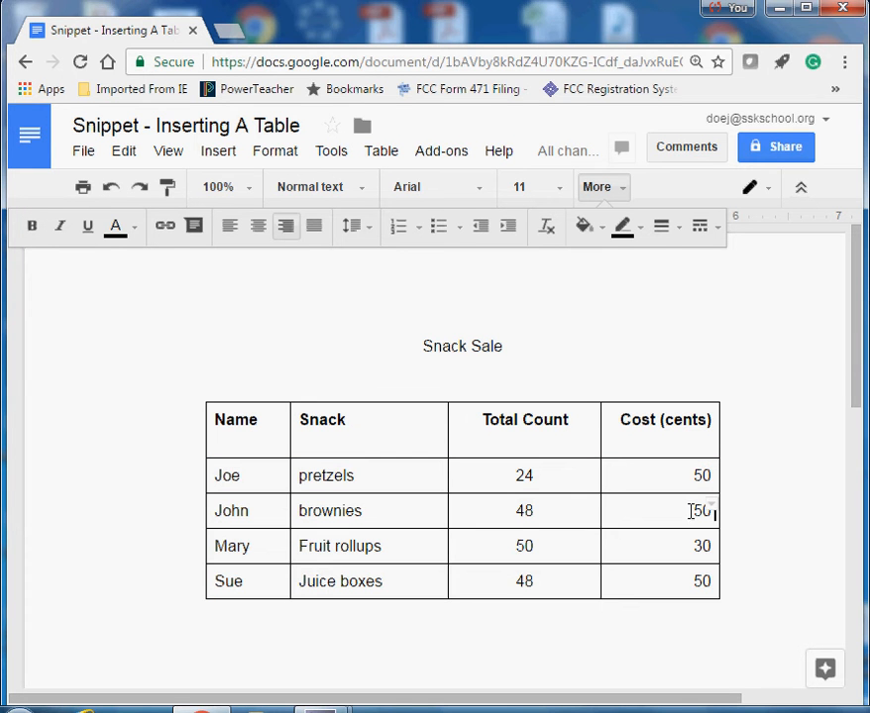
pyautogui.click(214, 476)
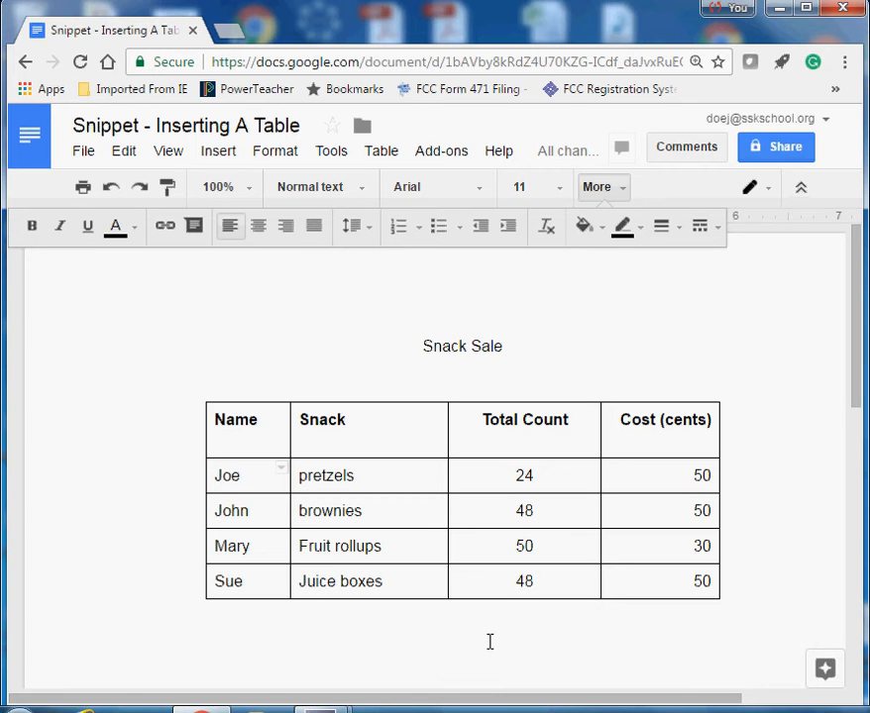
pyautogui.keyDown('shift'); pyautogui.click(712, 580); pyautogui.keyUp('shift')
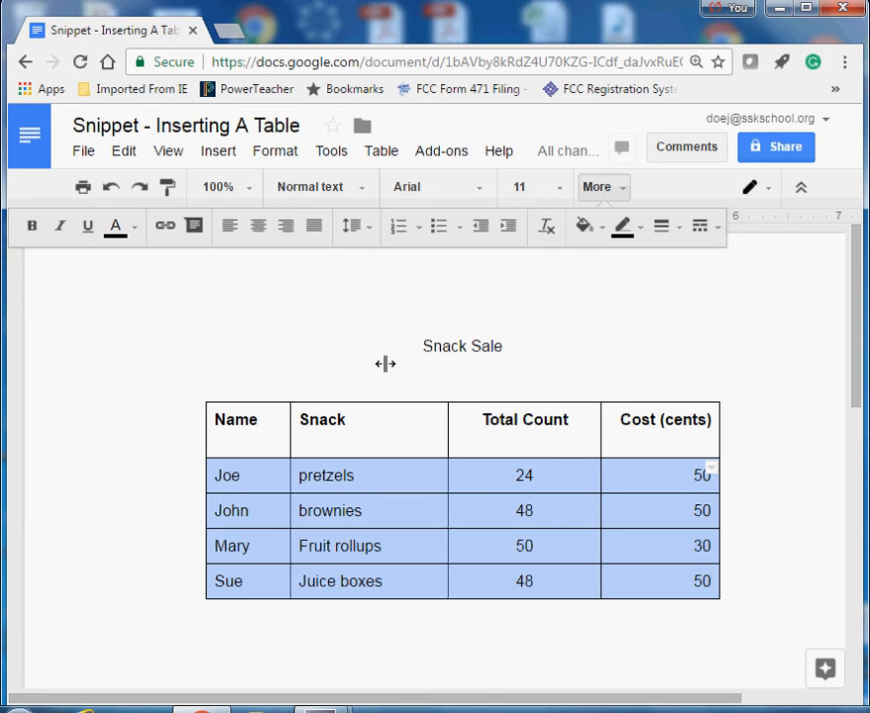
pyautogui.click(480, 190)
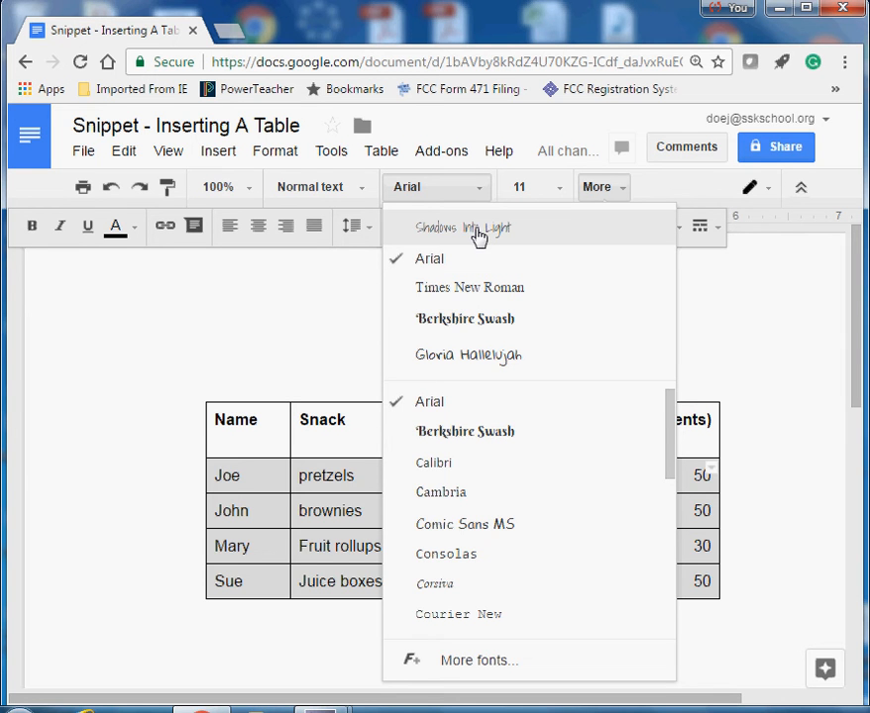
pyautogui.click(534, 237)
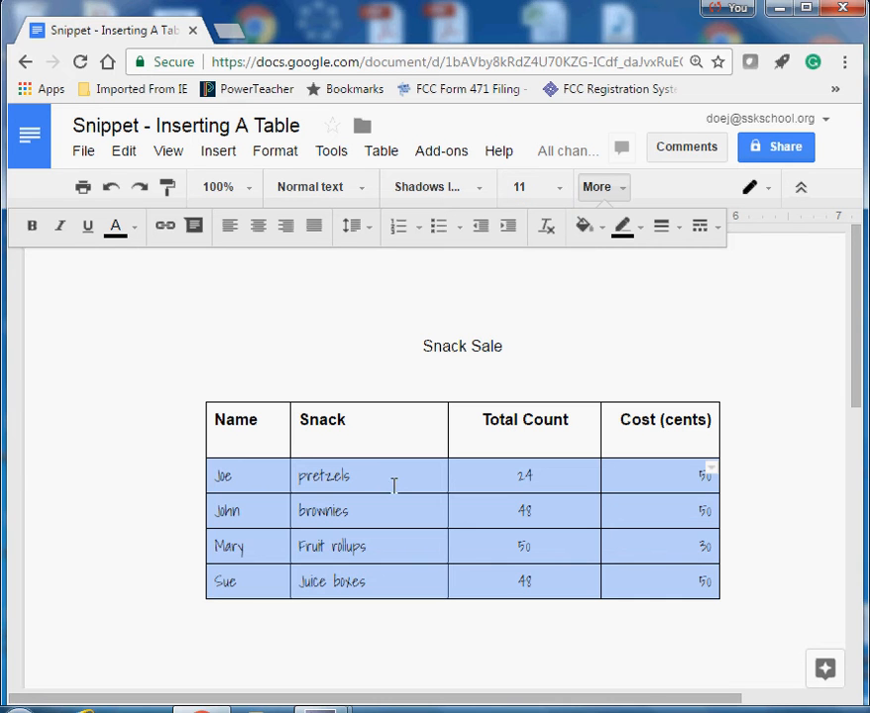
# Try font size 14 for the four data rows, and settle on size 18
pyautogui.click(561, 188)
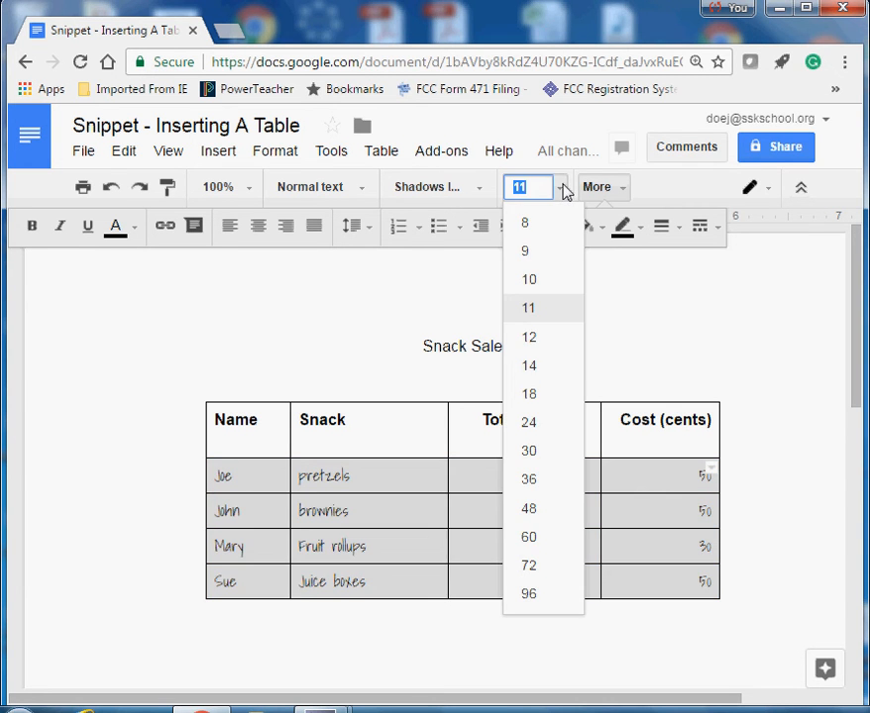
pyautogui.click(532, 373)
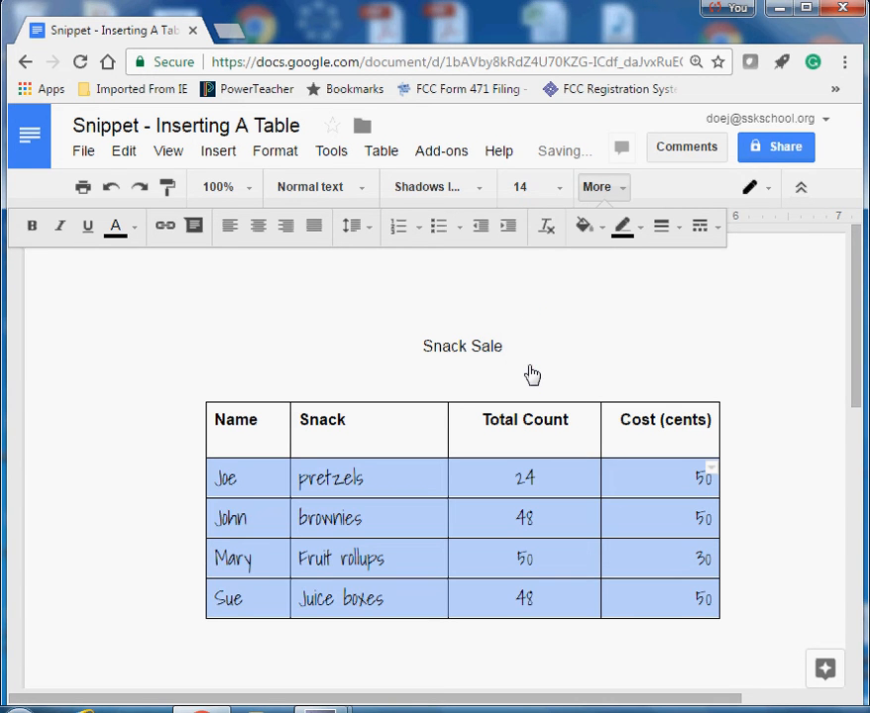
pyautogui.click(562, 188)
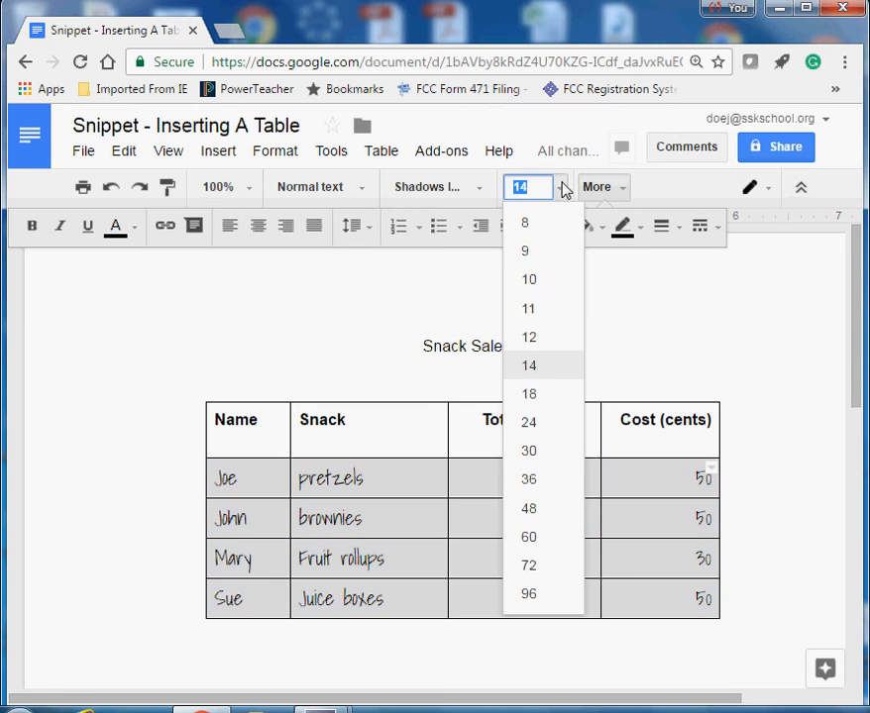
pyautogui.click(529, 395)
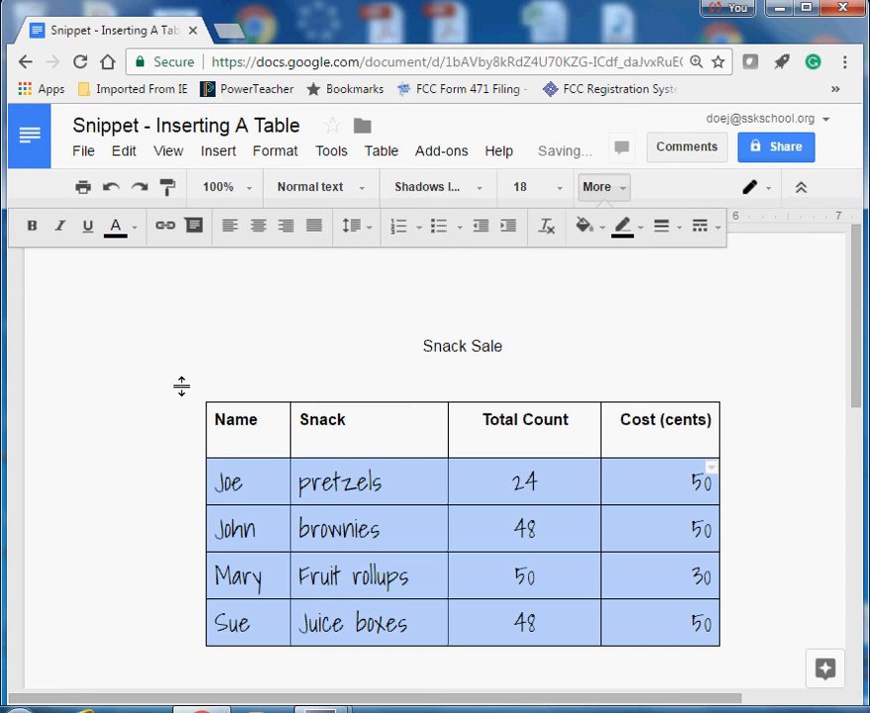
# Format the Snack Sale title above the table as size 18, bold and underlined, and deselect it
pyautogui.click(326, 349)
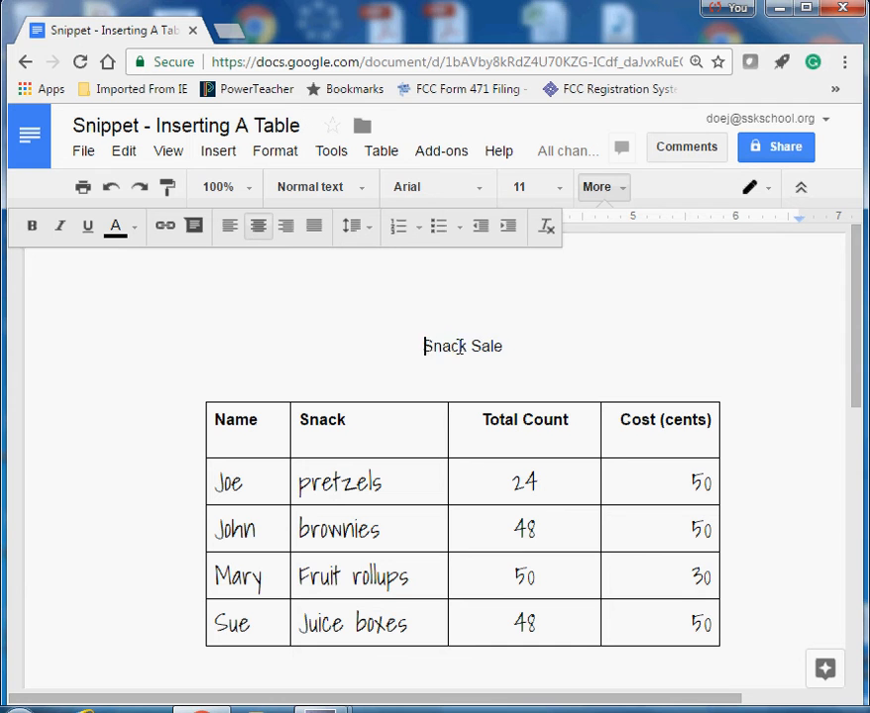
pyautogui.moveTo(428, 346); pyautogui.dragTo(515, 347)
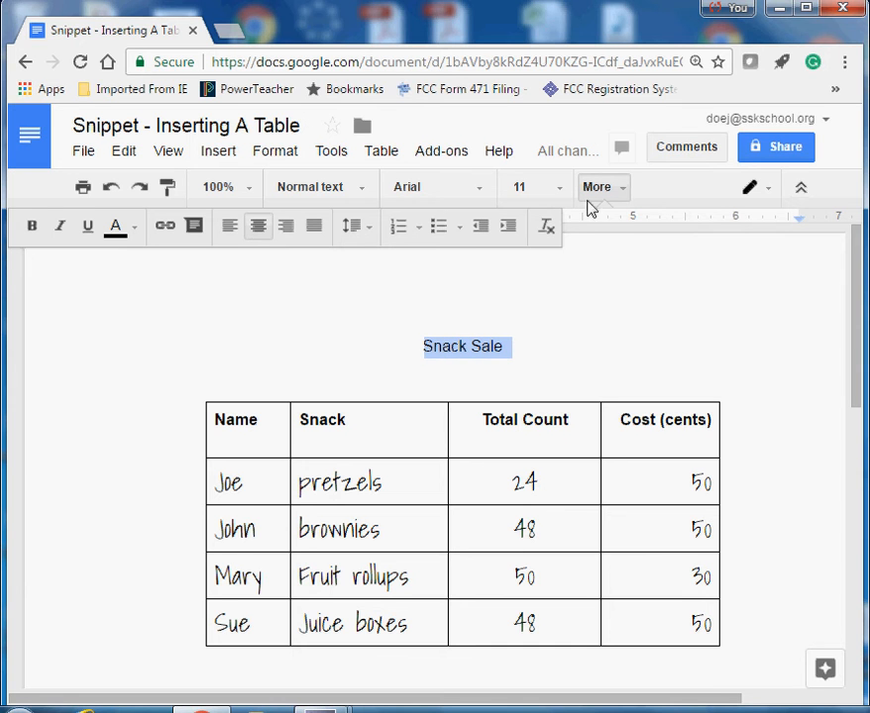
pyautogui.click(561, 187)
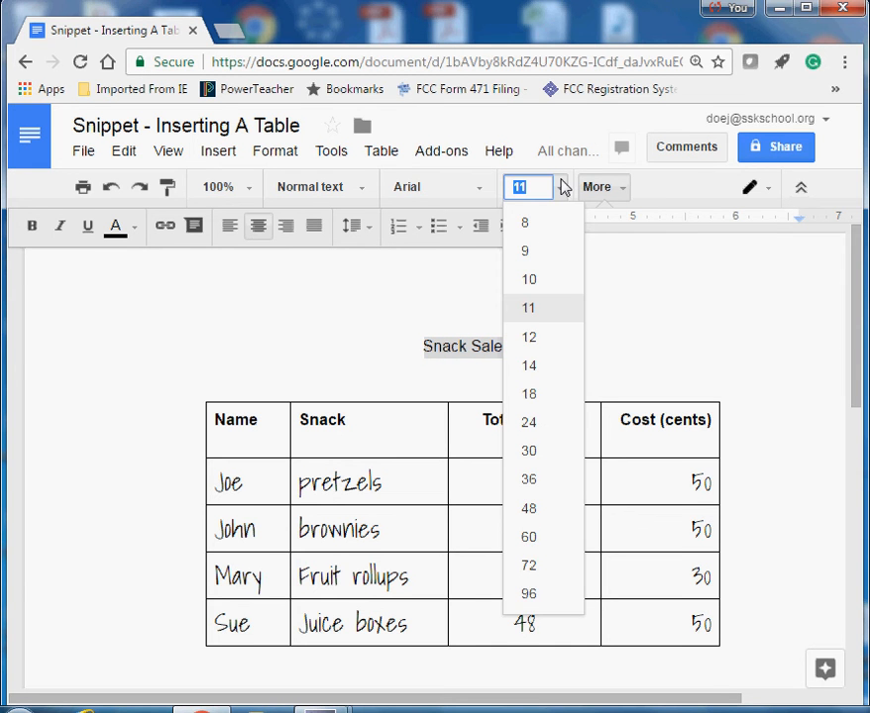
pyautogui.click(526, 394)
pyautogui.click(33, 226)
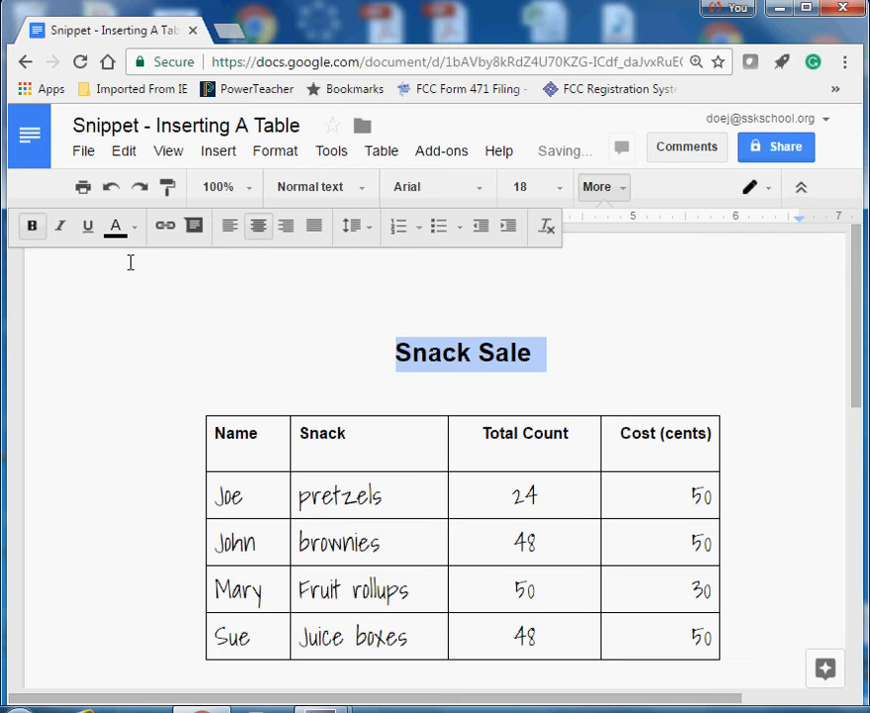
pyautogui.click(88, 227)
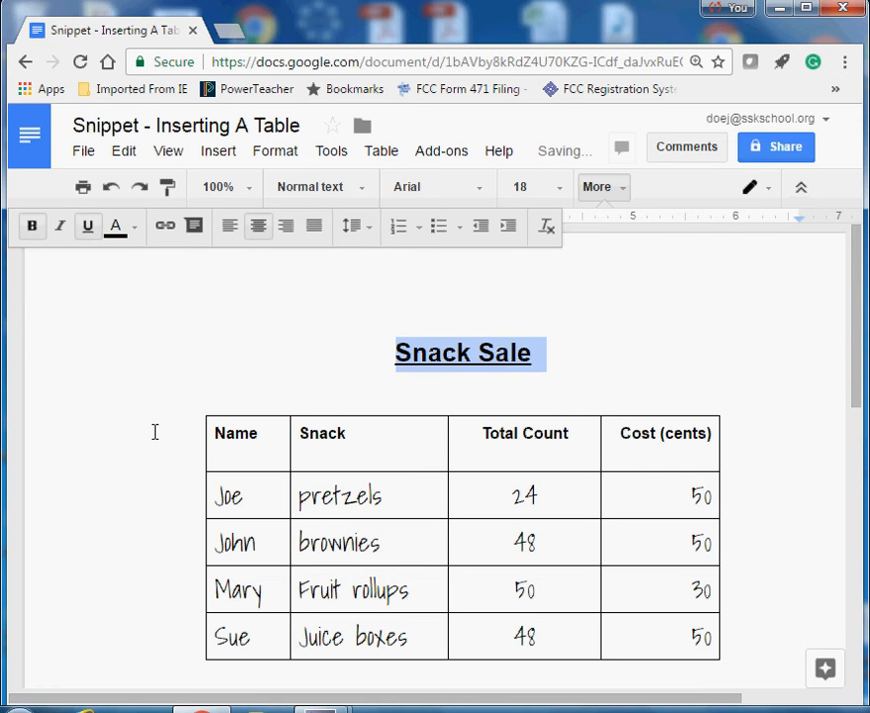
pyautogui.click(138, 461)
pyautogui.scroll(-1, 544, 551)
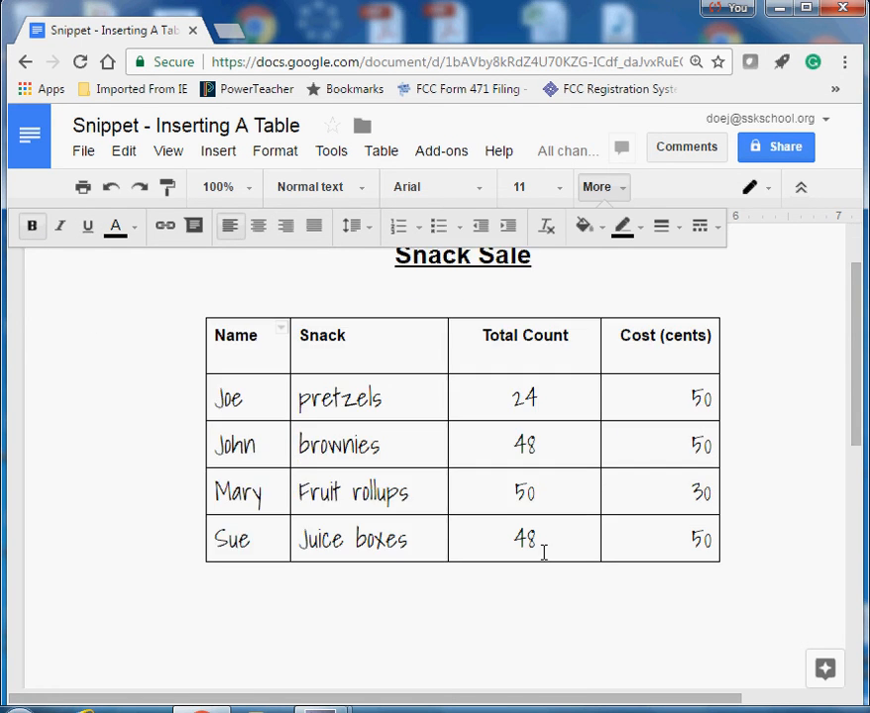
pyautogui.scroll(1, 544, 552)
pyautogui.scroll(-1, 544, 552)
pyautogui.scroll(1, 544, 552)
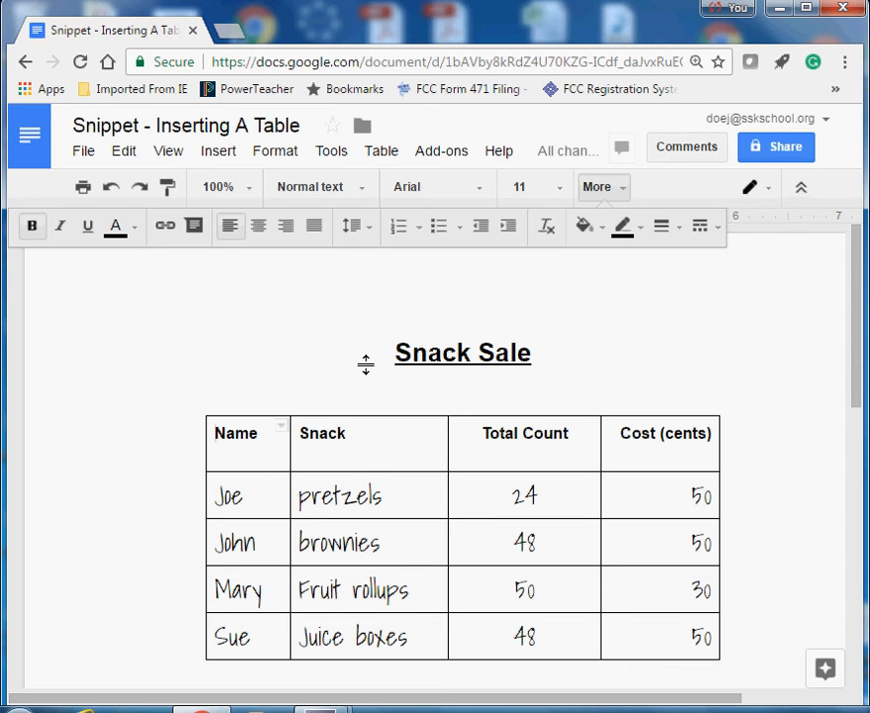
pyautogui.click(378, 156)
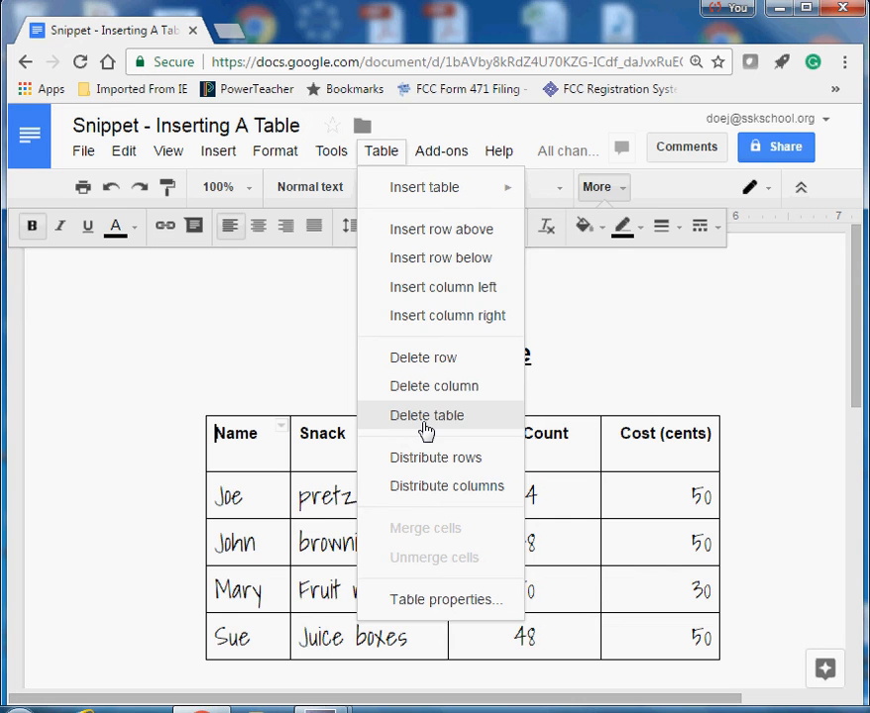
pyautogui.click(285, 368)
# Insert an empty row below the Juice boxes row at the end of the table
pyautogui.scroll(-1, 285, 368)
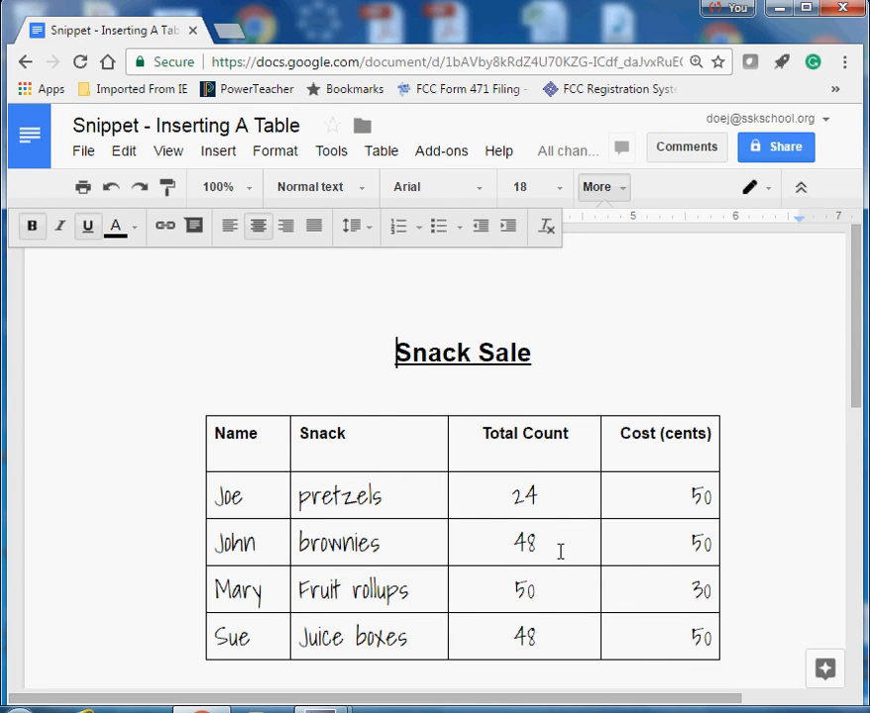
pyautogui.scroll(-1, 568, 547)
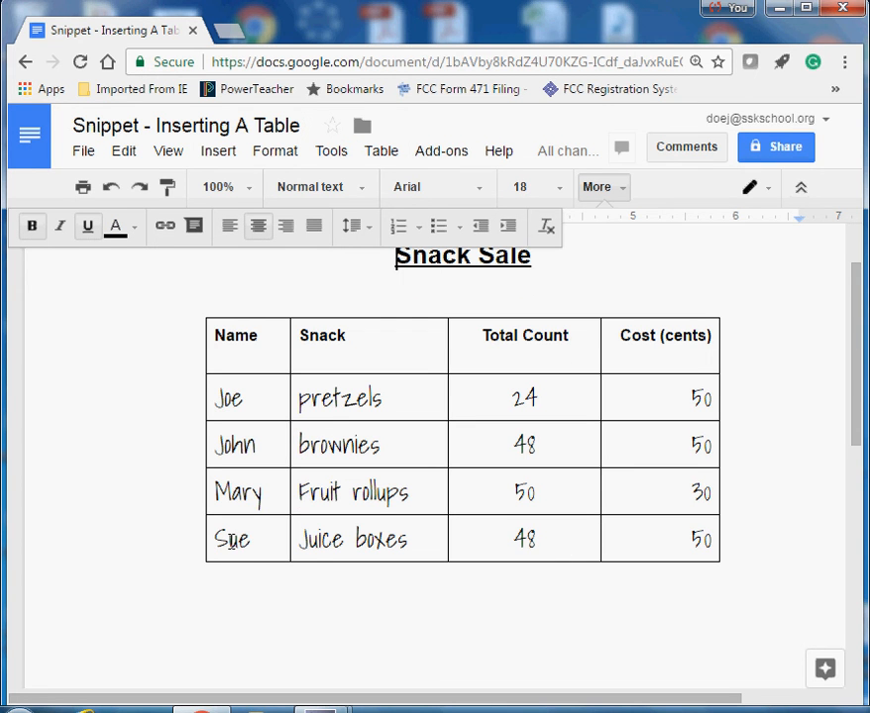
pyautogui.moveTo(215, 536); pyautogui.dragTo(416, 540)
pyautogui.moveTo(665, 541); pyautogui.dragTo(714, 540)
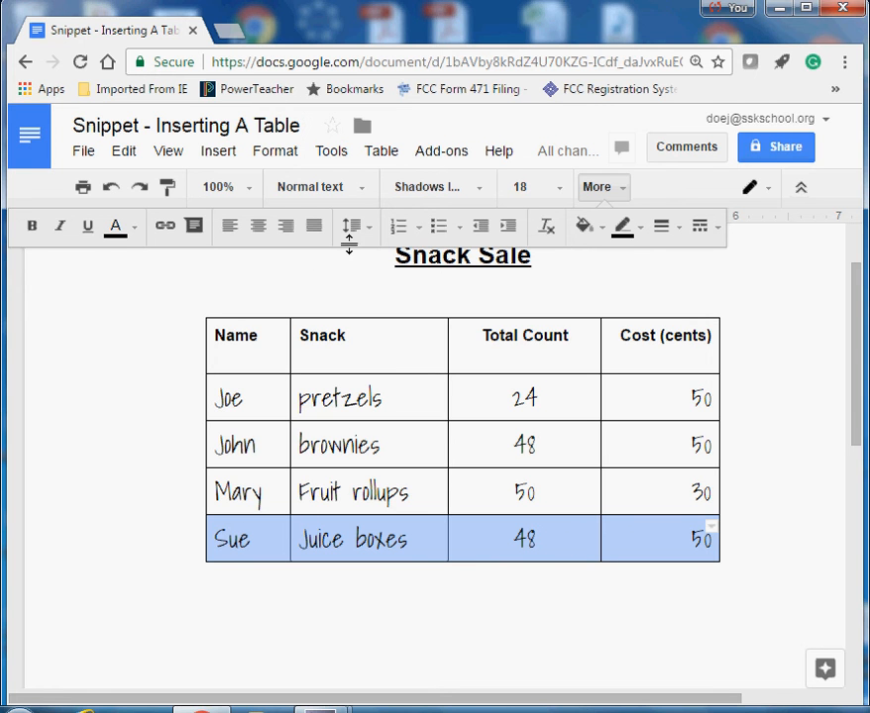
pyautogui.click(380, 155)
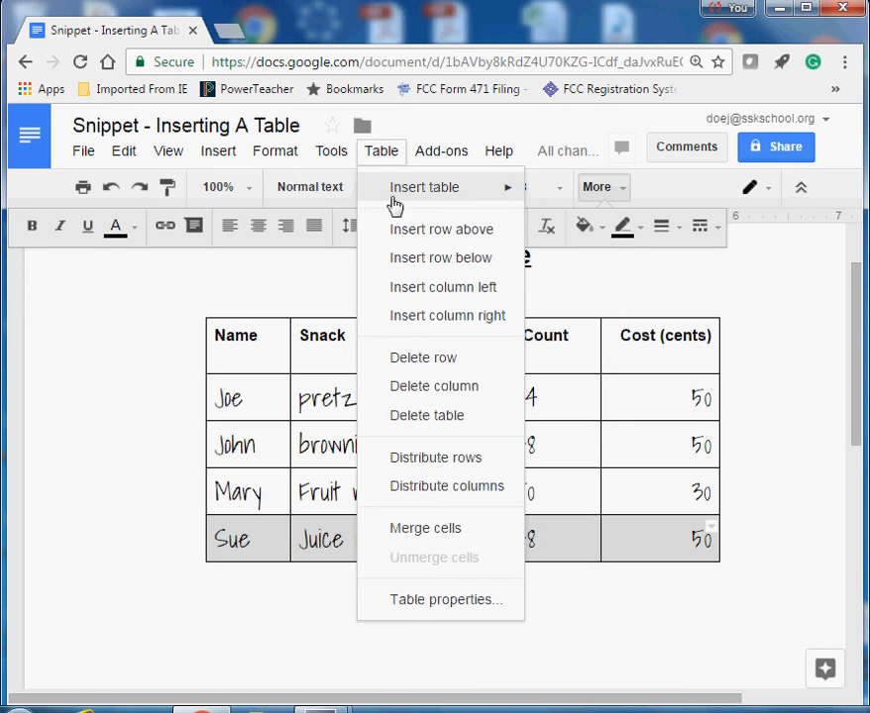
pyautogui.click(407, 259)
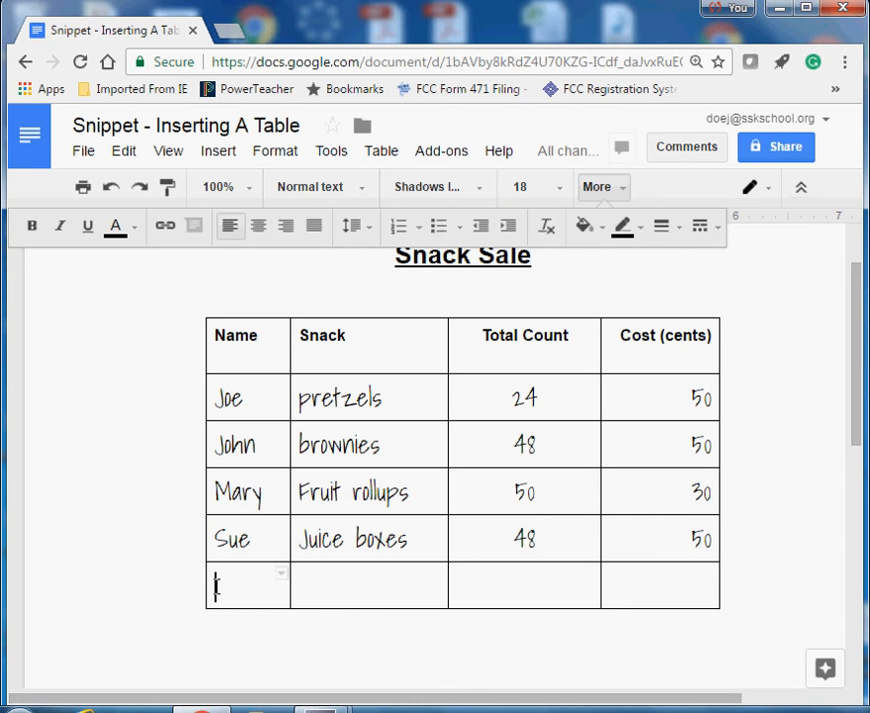
# Delete the empty row at the bottom of the table
pyautogui.moveTo(216, 585); pyautogui.dragTo(692, 589)
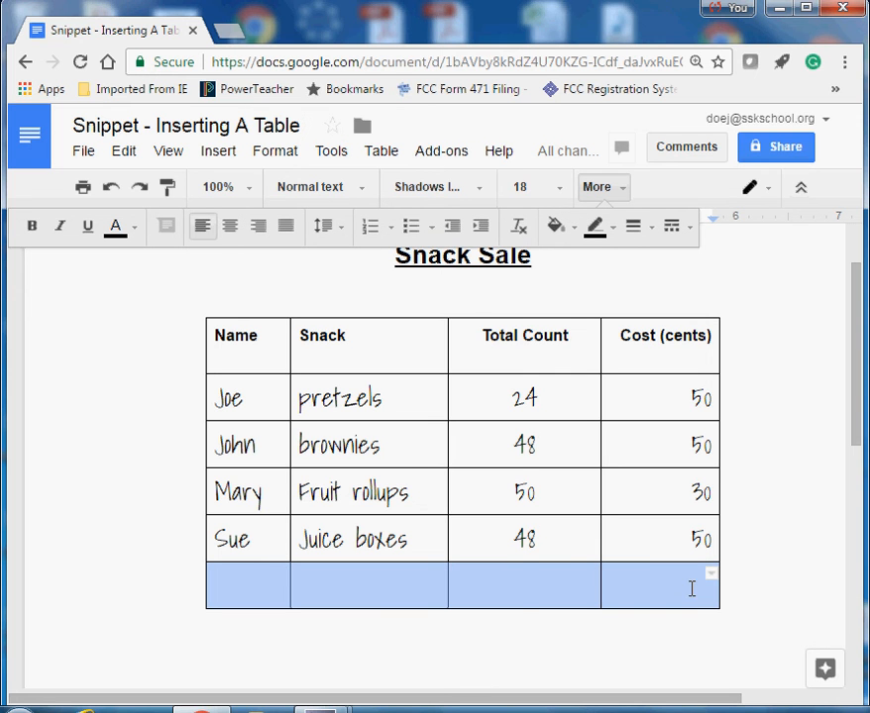
pyautogui.click(385, 157)
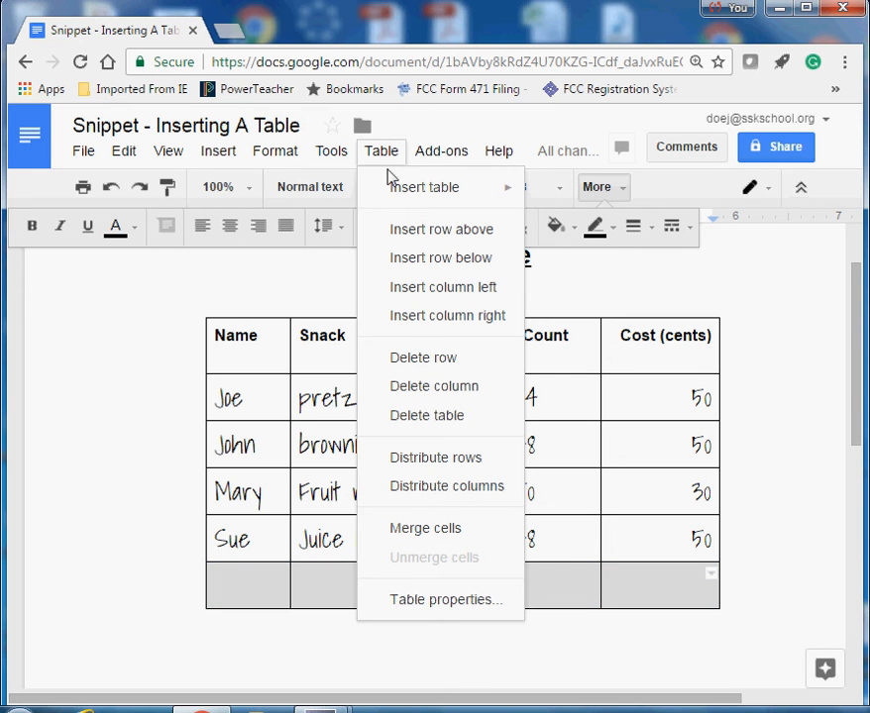
pyautogui.click(406, 362)
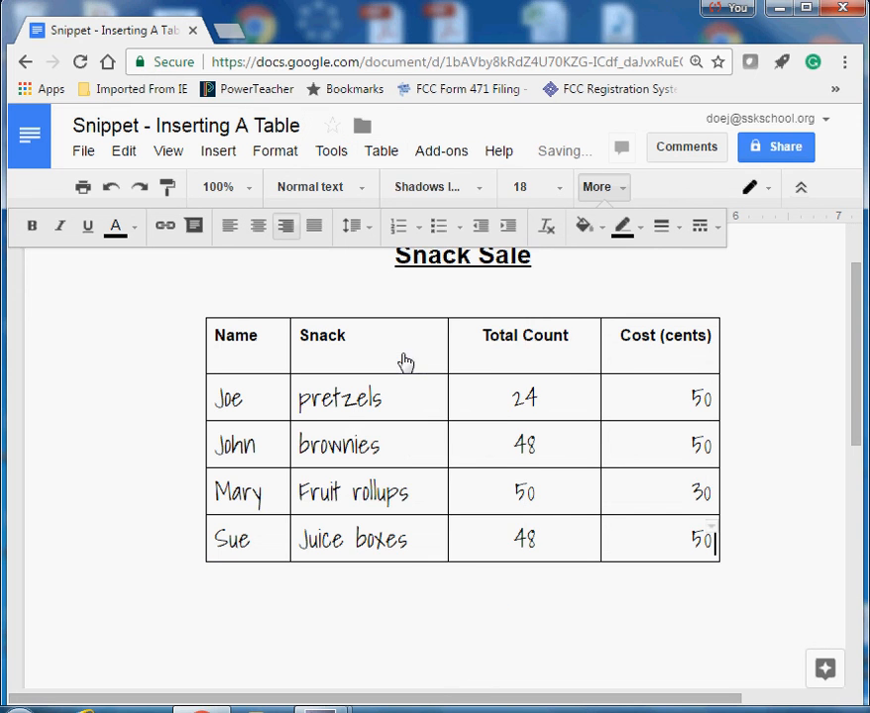
pyautogui.scroll(1, 125, 591)
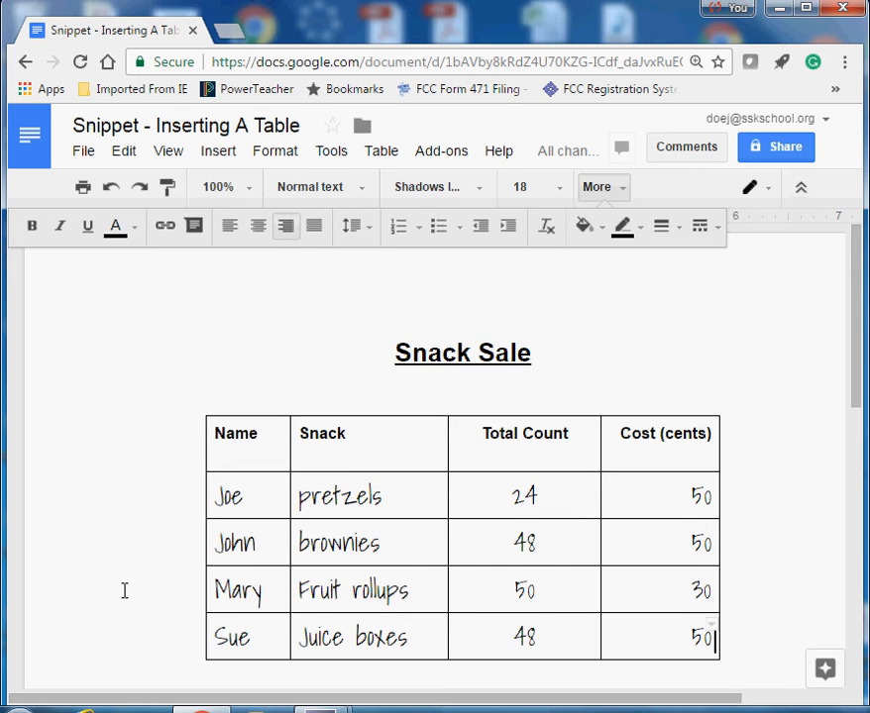
pyautogui.scroll(-1, 125, 590)
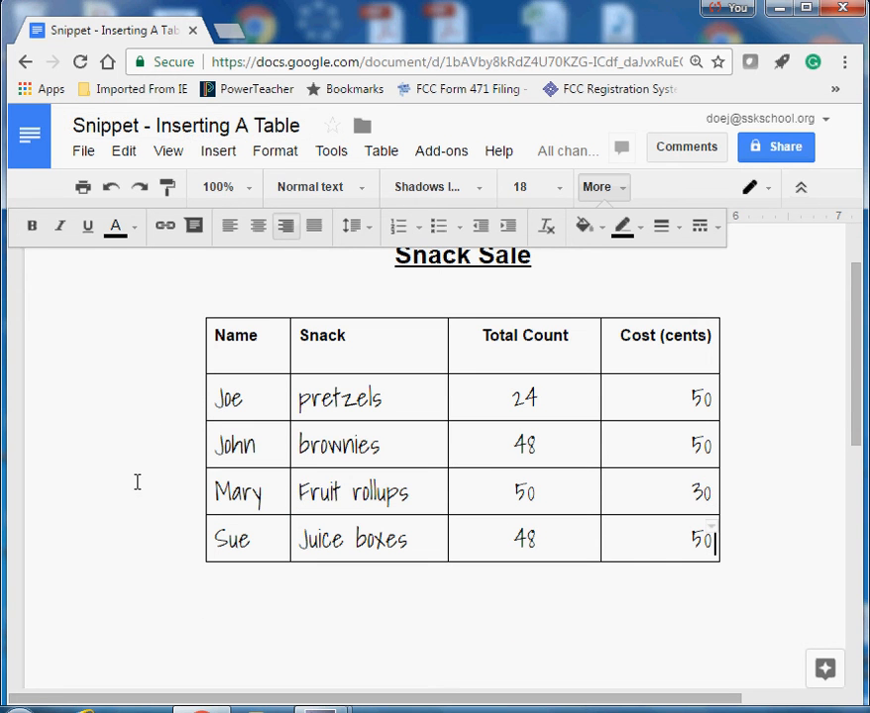
pyautogui.scroll(1, 218, 516)
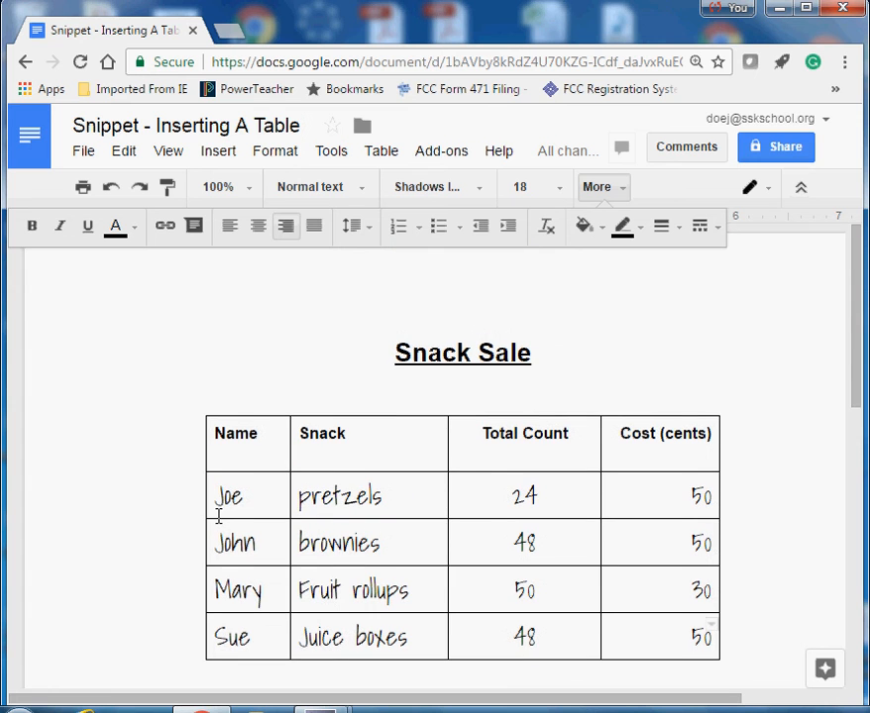